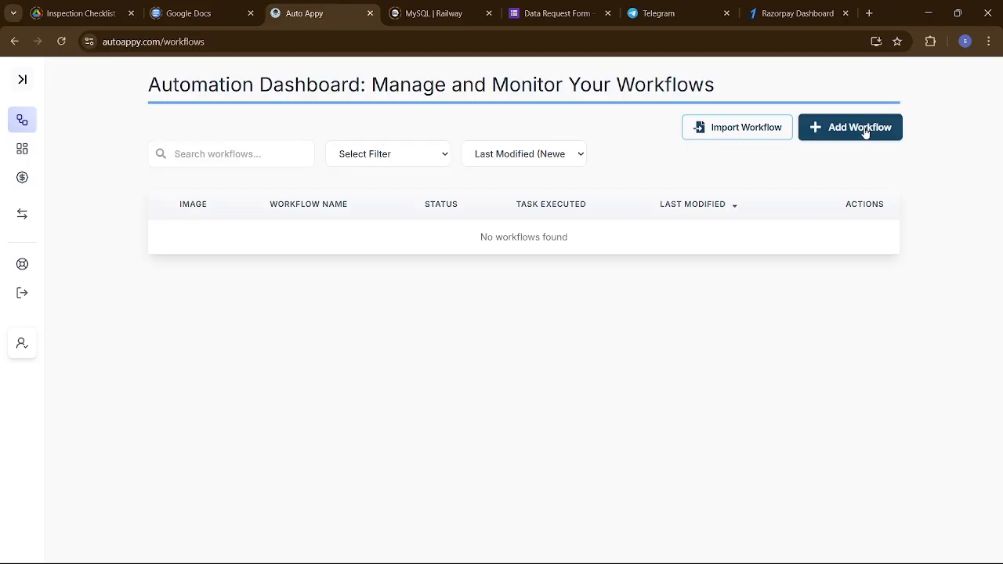
Create a new workflow named "Currency Formating In razorpay using auto appy connect".
left_click(865, 131)
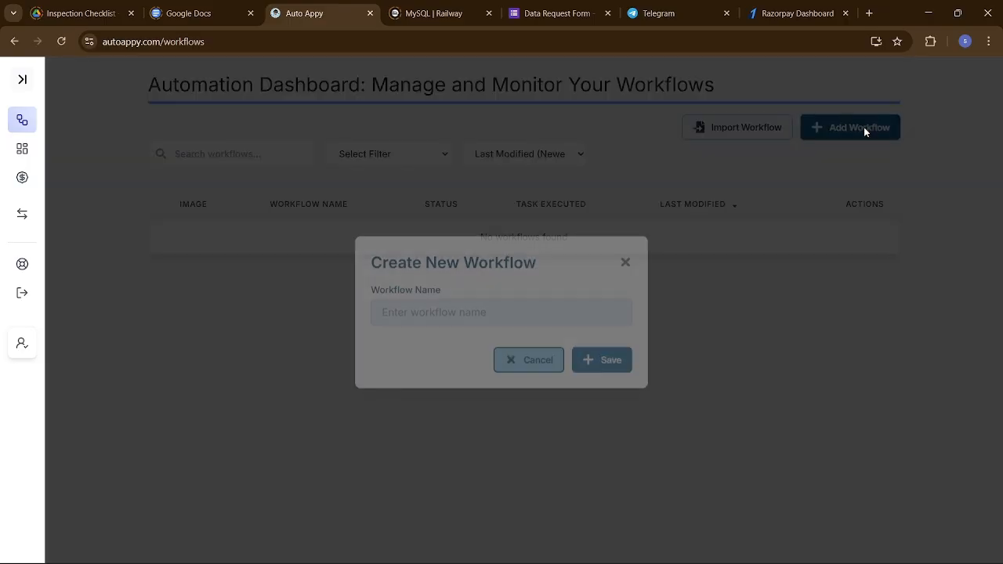
left_click(488, 319)
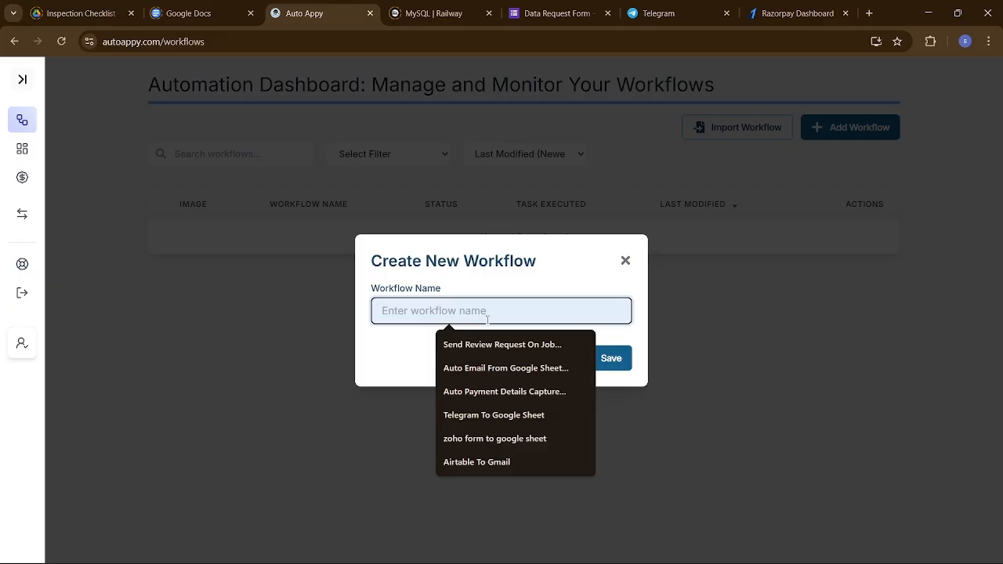
type("C")
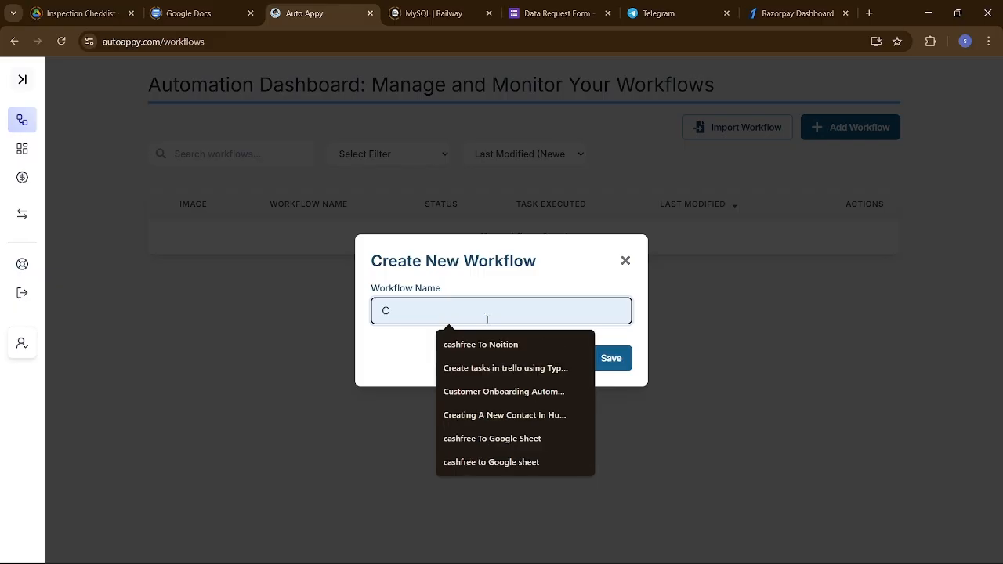
type("urrency ")
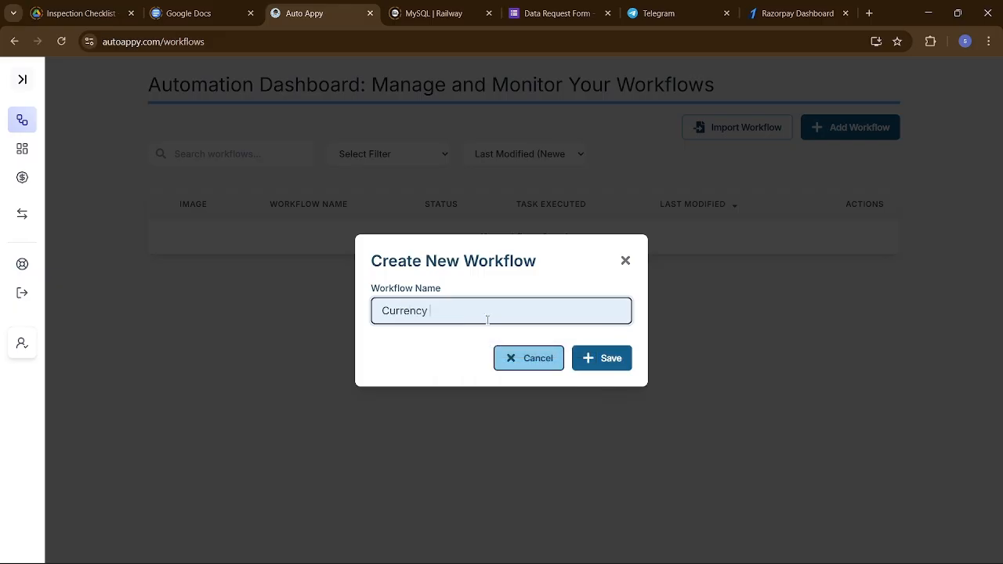
type("Formating In razorpay using autop")
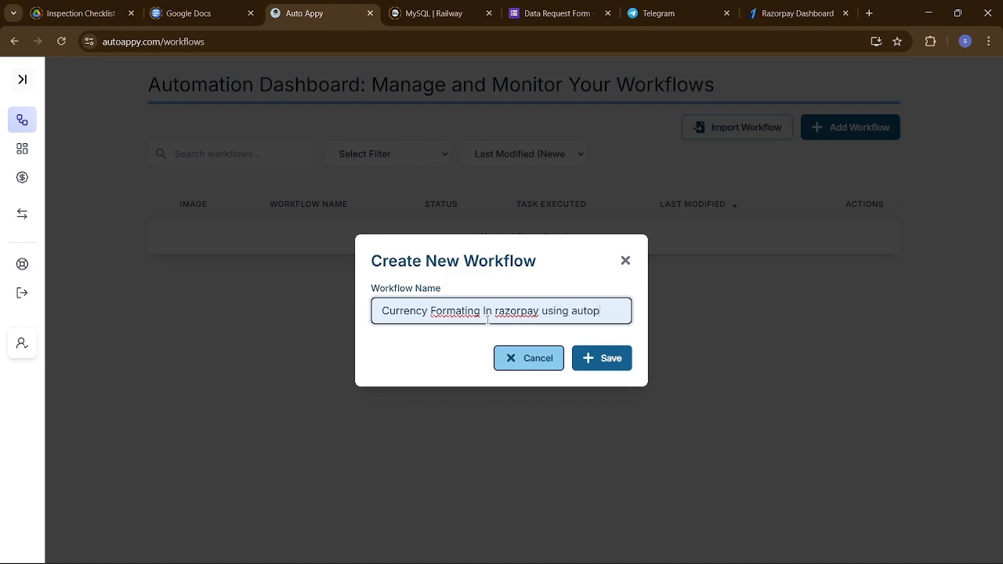
key("BackSpace")
type("appy nu")
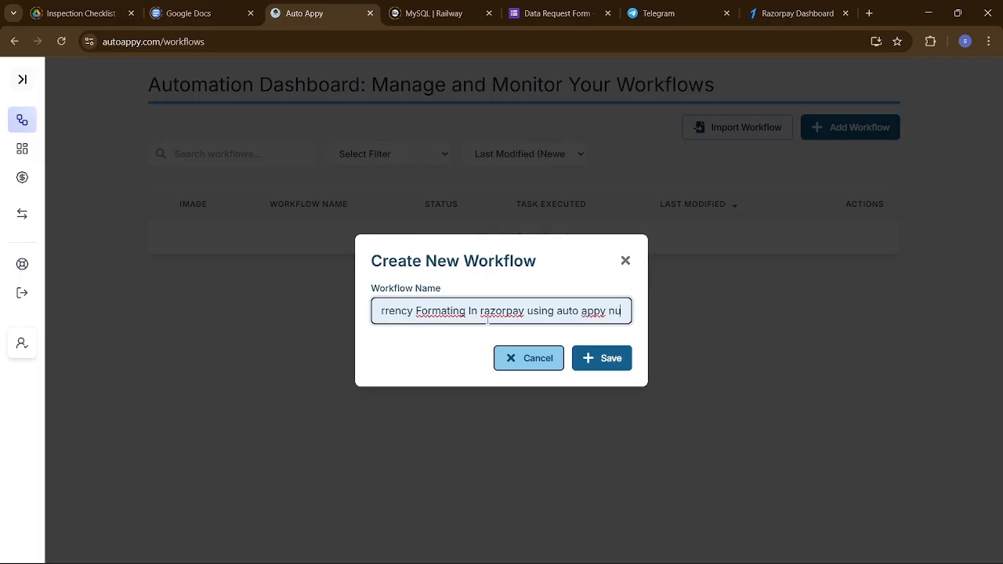
key("BackSpace")
key("BackSpace")
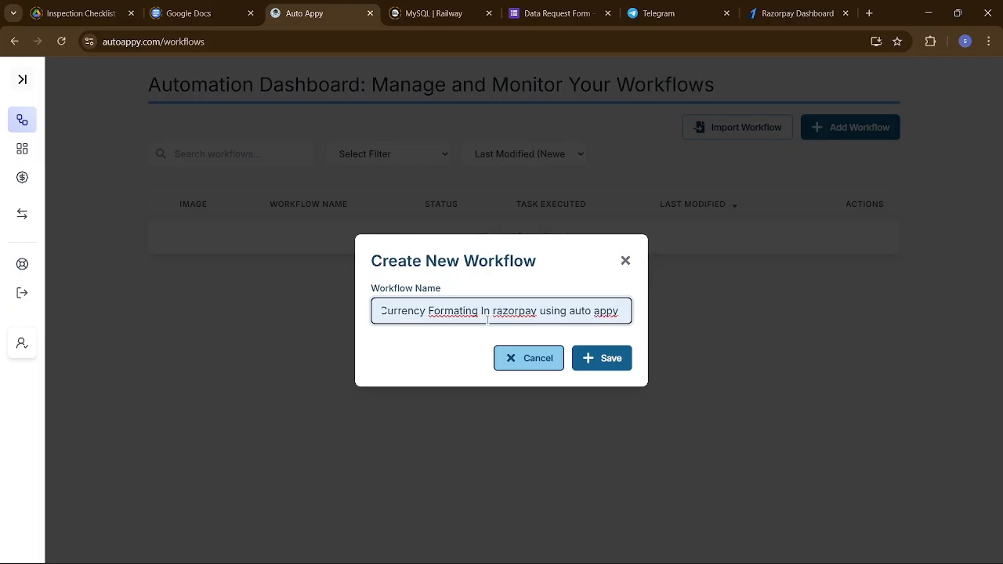
type("connect")
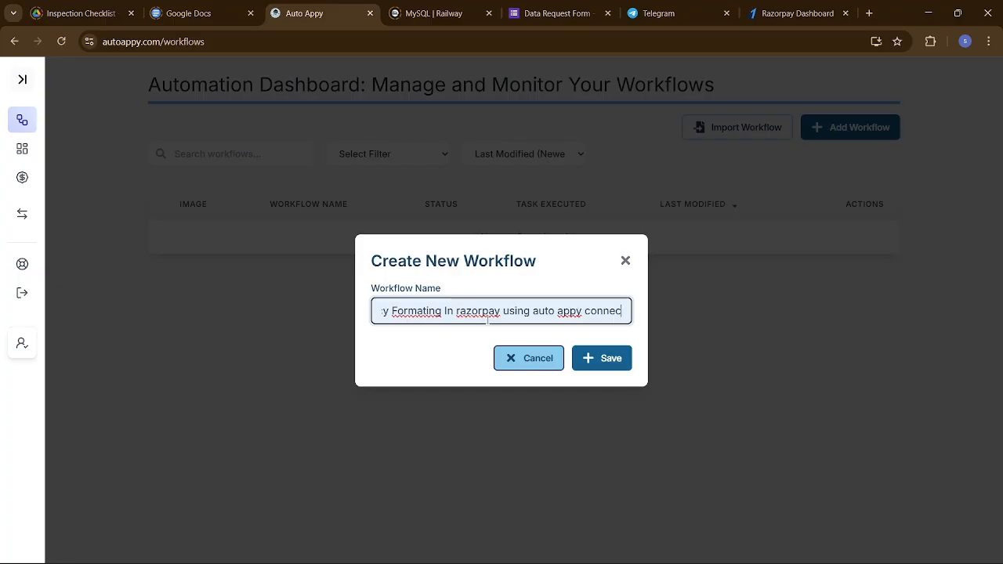
left_click(623, 362)
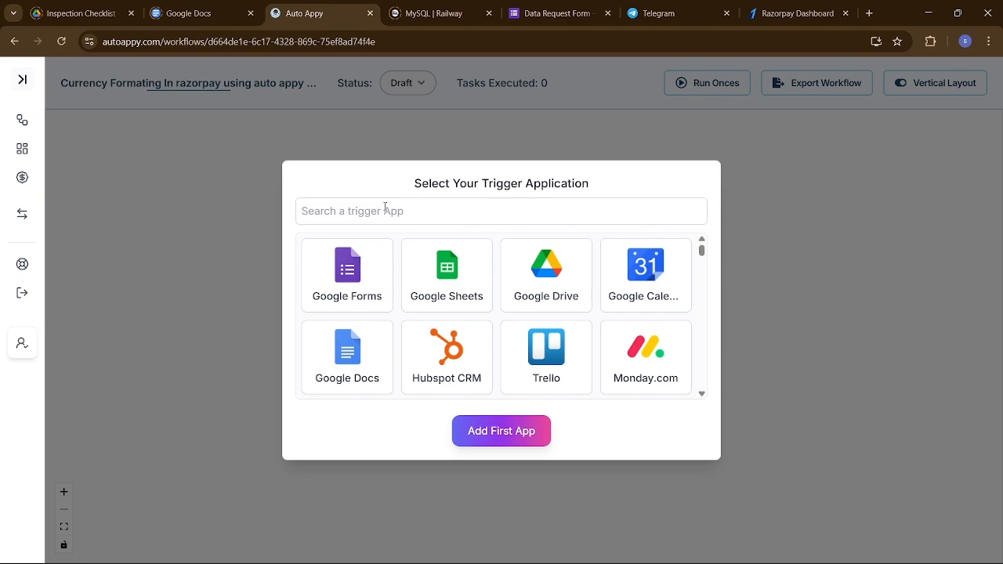
Add Razorpay as the workflow's trigger application with the Payment Captured task type.
left_click(414, 209)
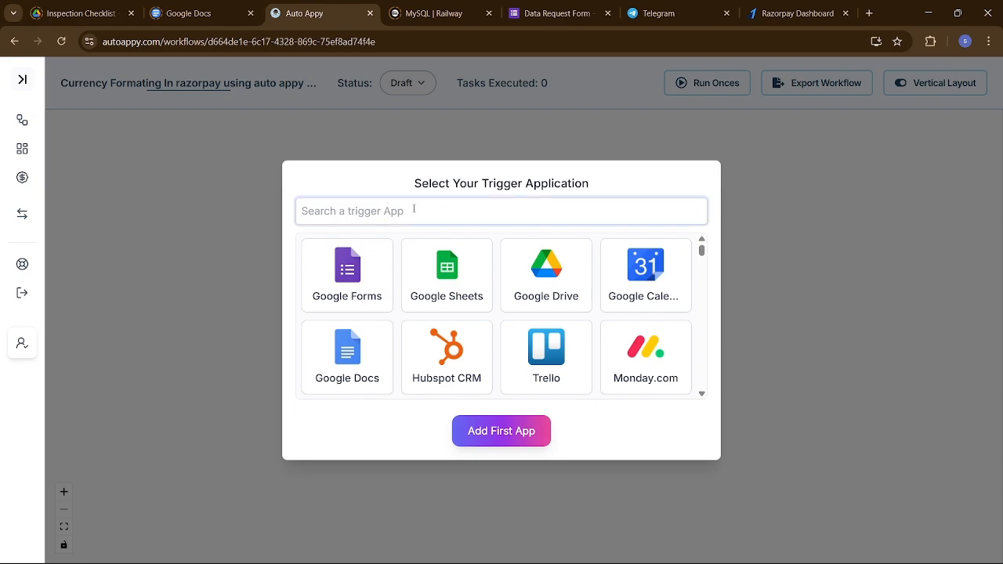
type("razor")
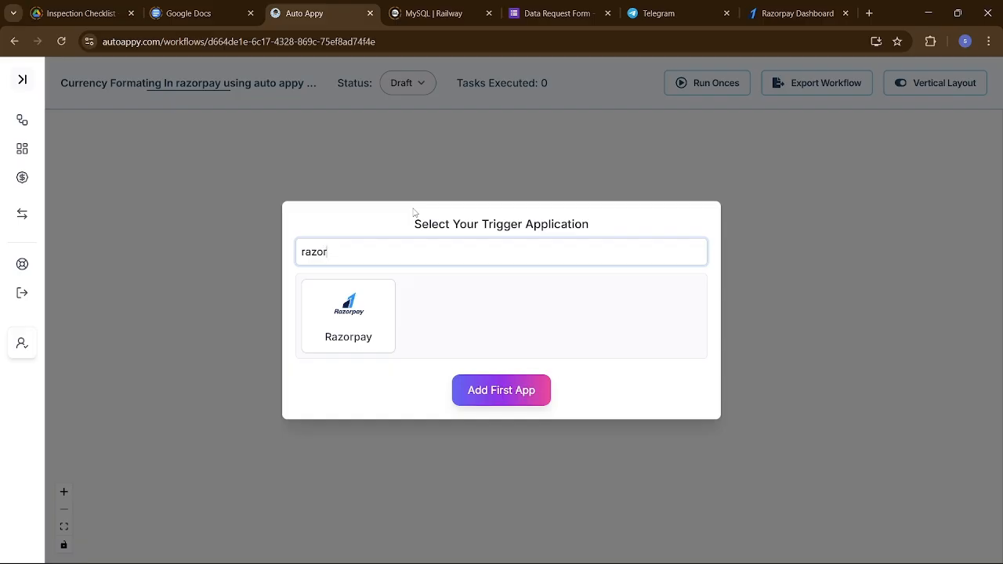
left_click(351, 320)
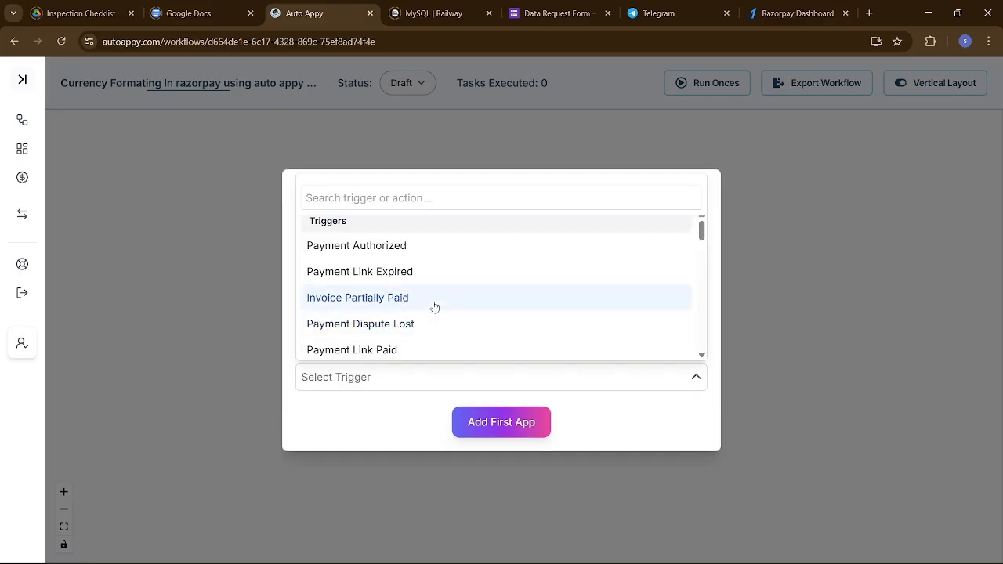
scroll(435, 306, "down", 2)
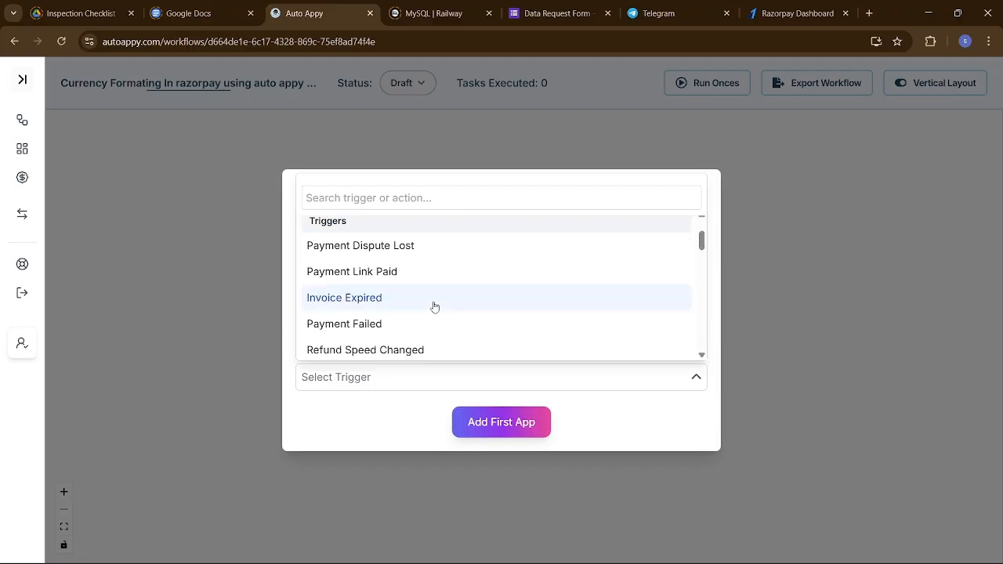
scroll(435, 306, "down", 2)
scroll(435, 306, "down", 1)
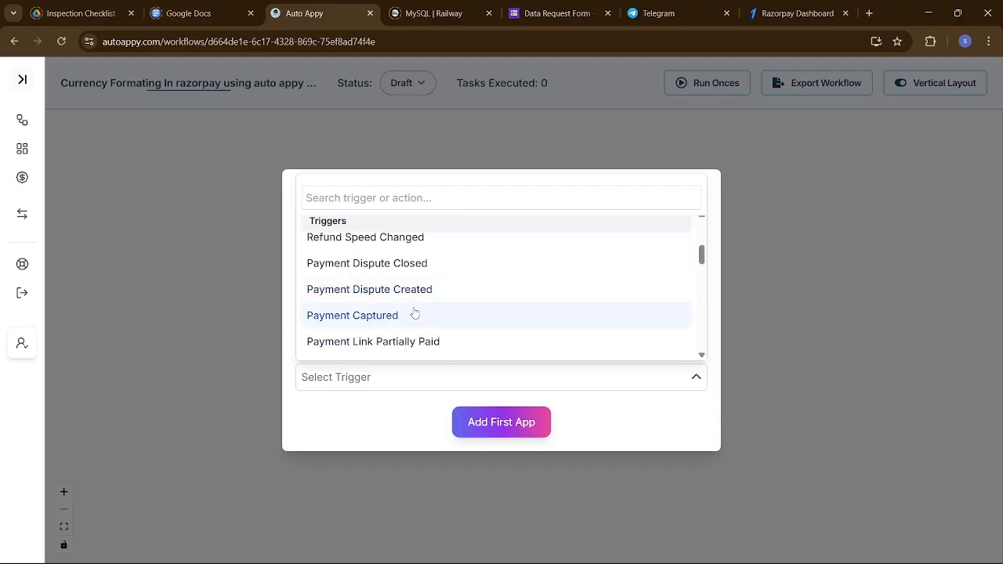
left_click(414, 314)
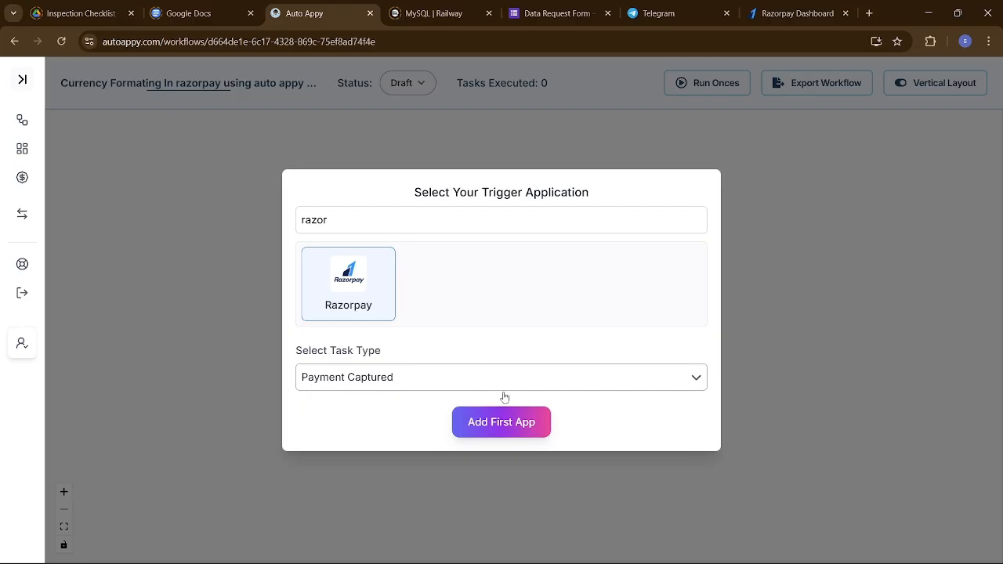
left_click(521, 426)
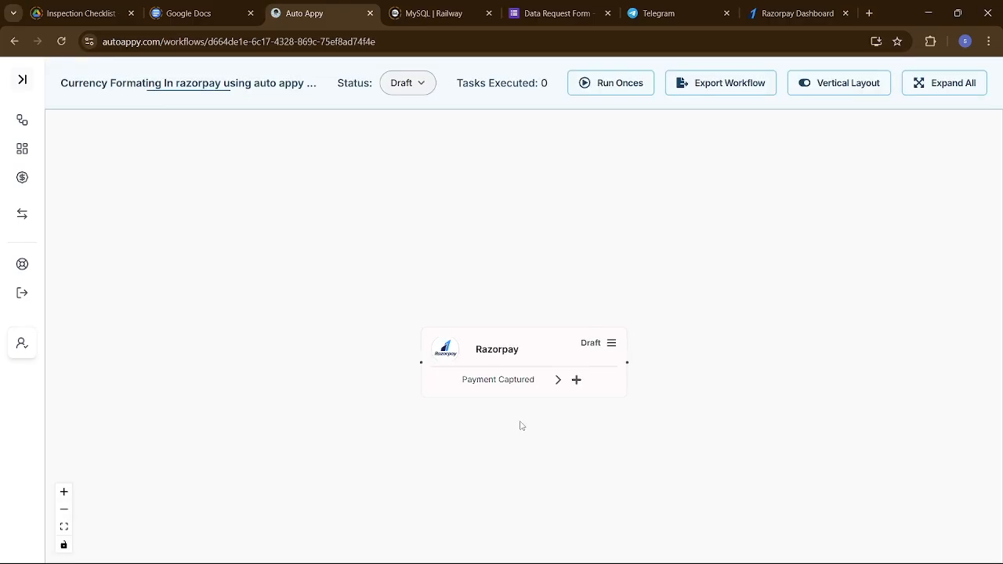
Reposition the Razorpay node on the canvas, then open its setup and copy the webhook URL.
left_click_drag(517, 330, 435, 304)
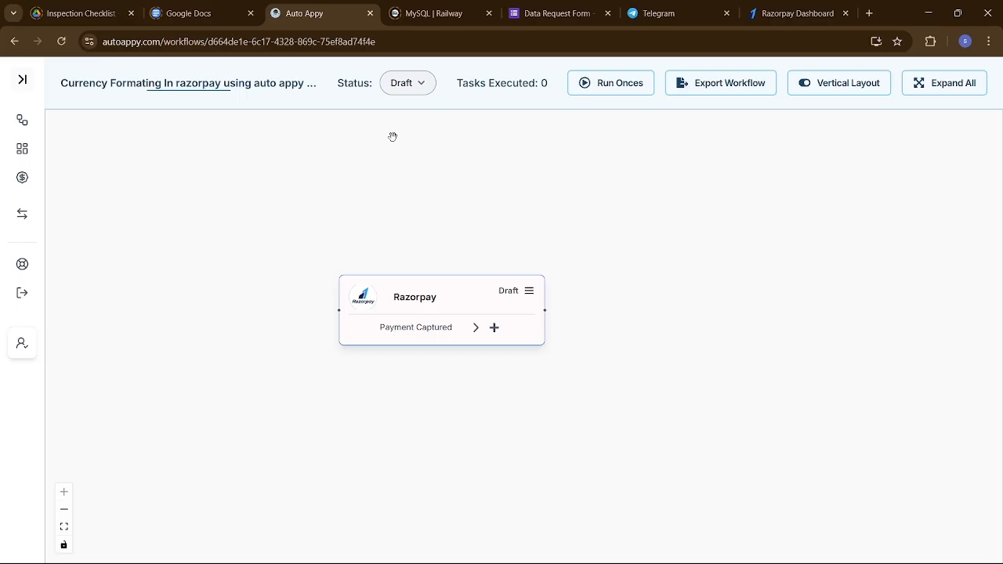
left_click(529, 294)
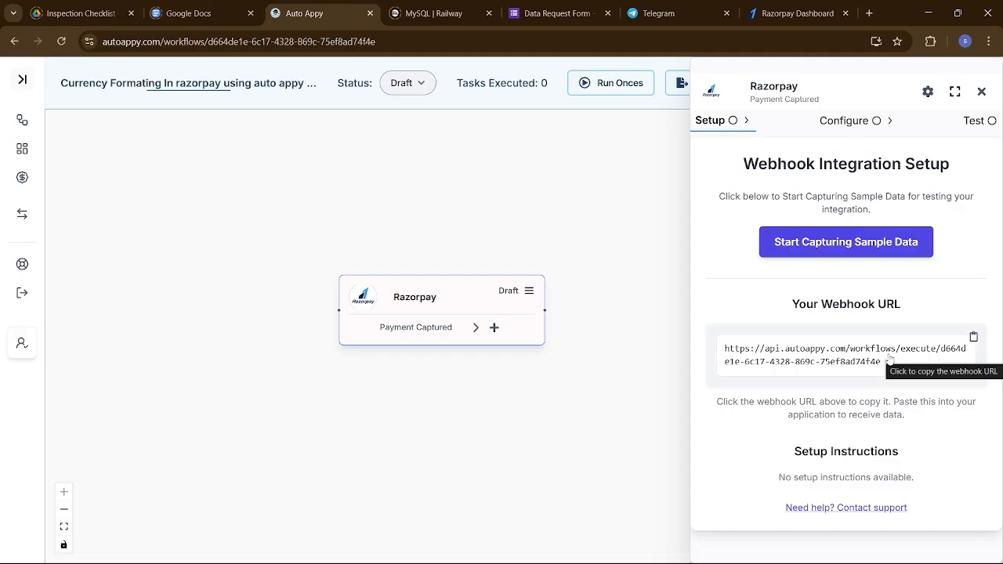
left_click(973, 340)
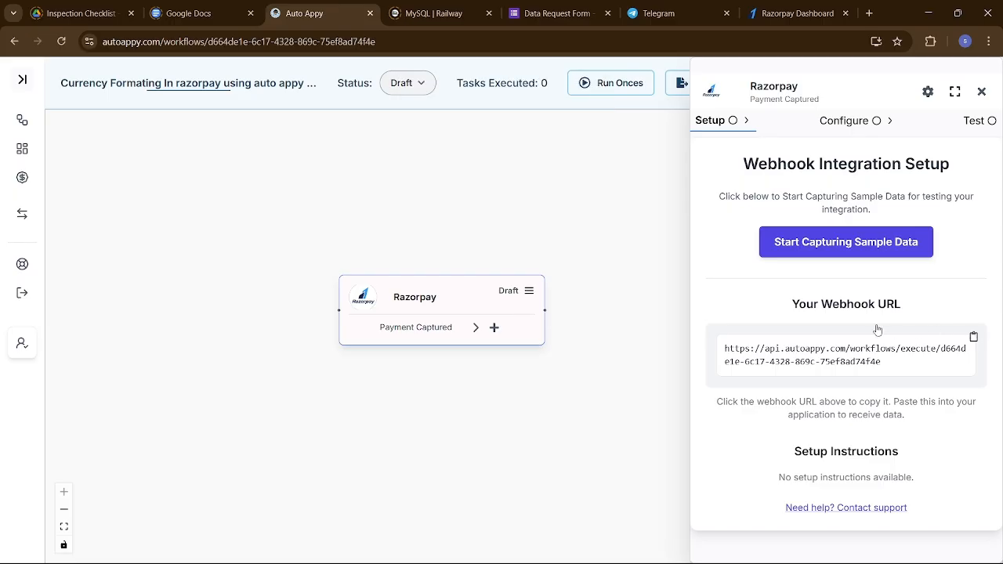
Switch to the Razorpay Dashboard and open the Webhooks page of the developer settings.
left_click(803, 5)
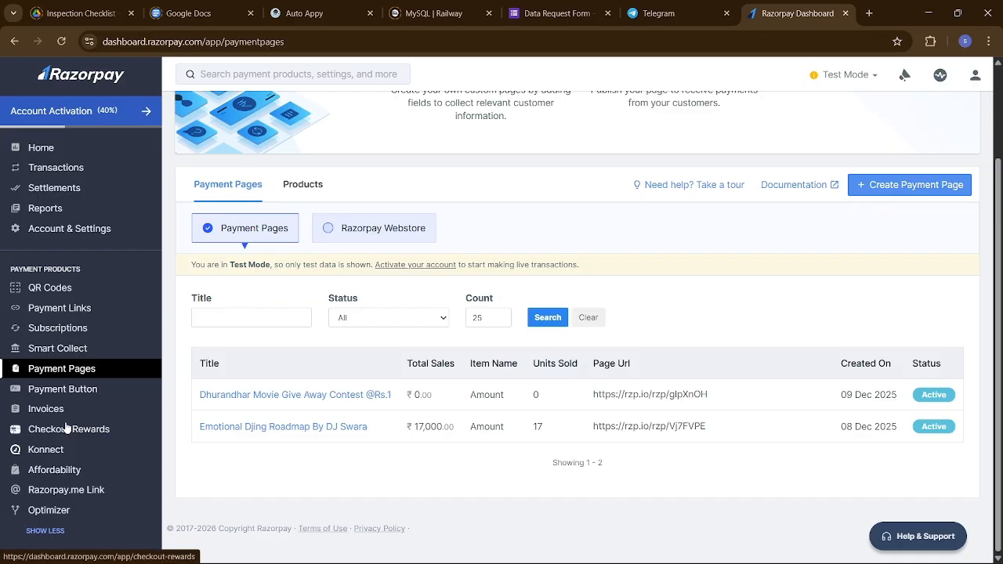
scroll(77, 410, "down", 2)
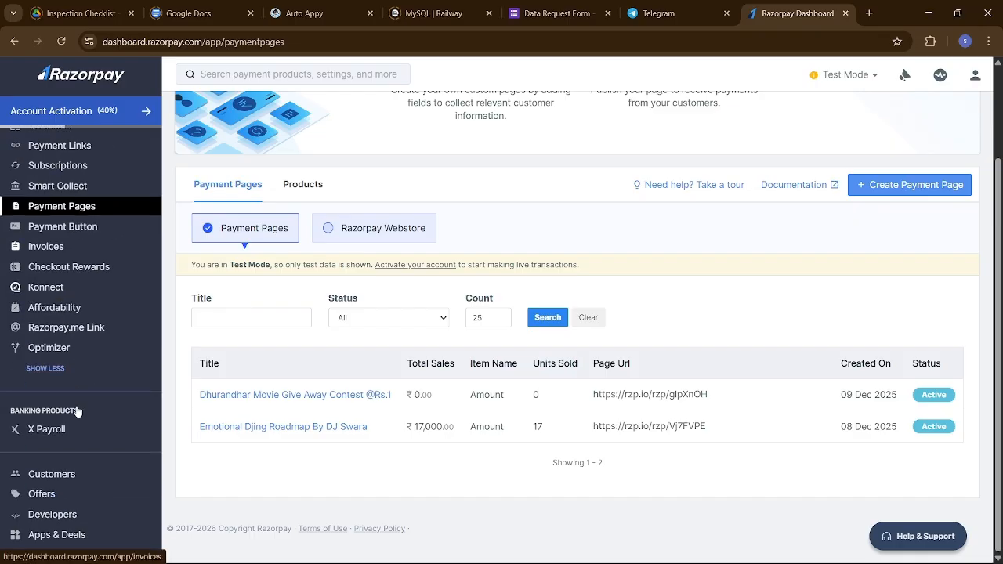
left_click(73, 517)
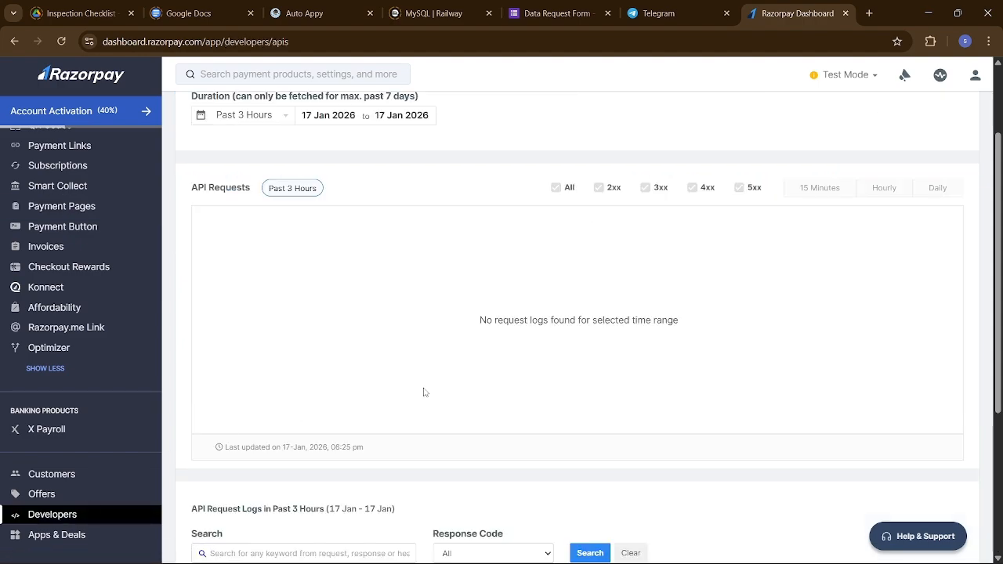
scroll(533, 302, "up", 2)
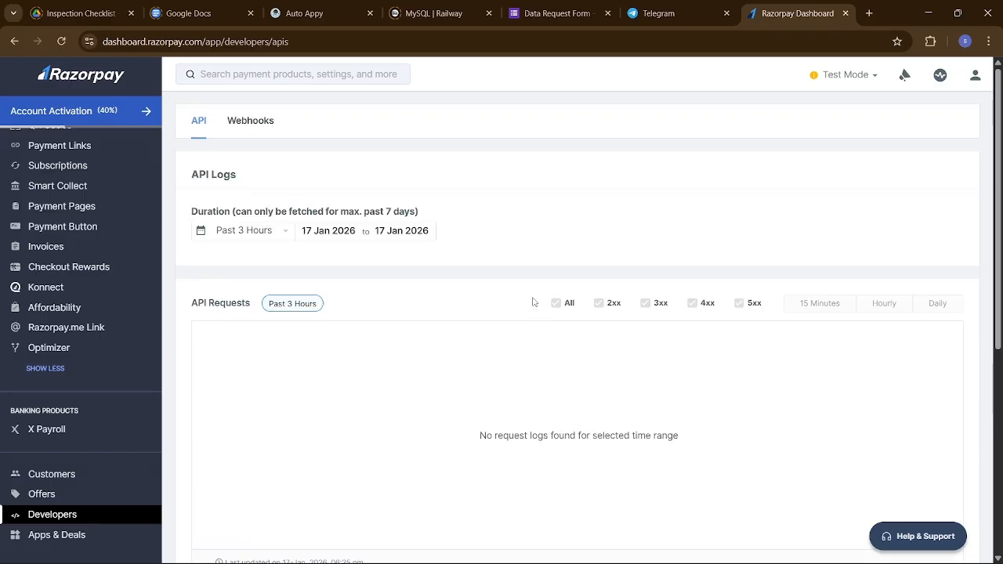
left_click(251, 122)
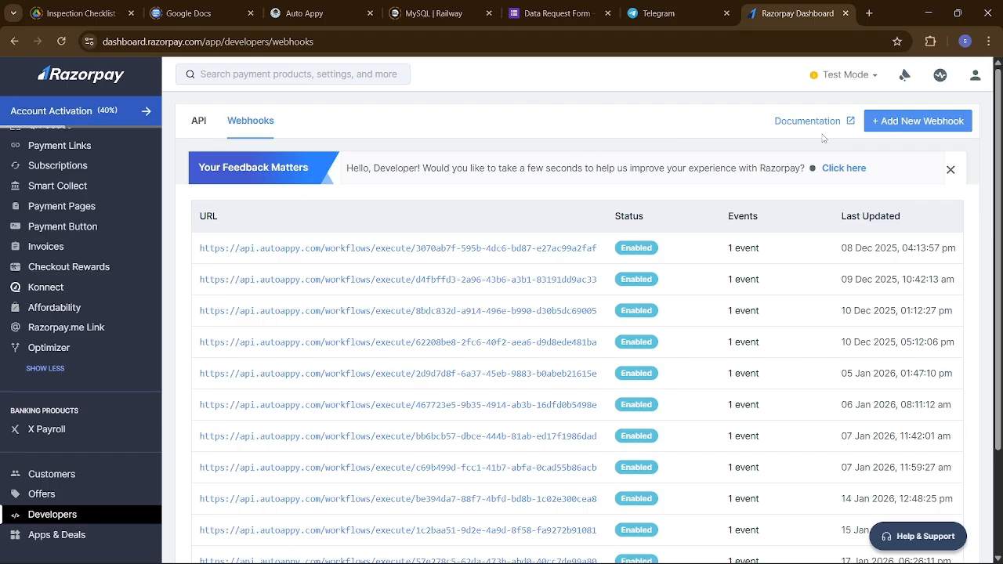
Create a new webhook with the copied Auto Appy URL and payment.captured as its active event.
left_click(892, 128)
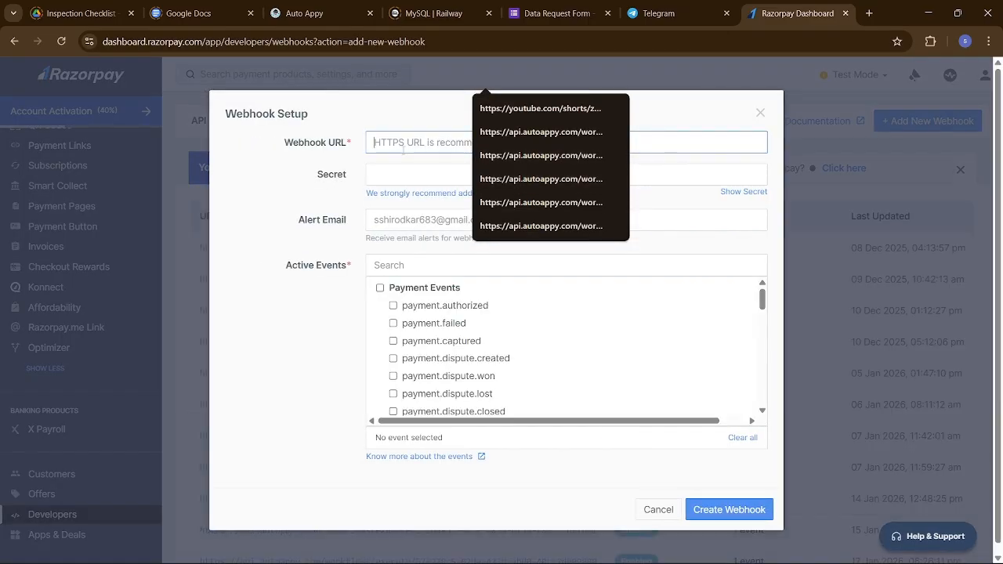
key("ctrl+v")
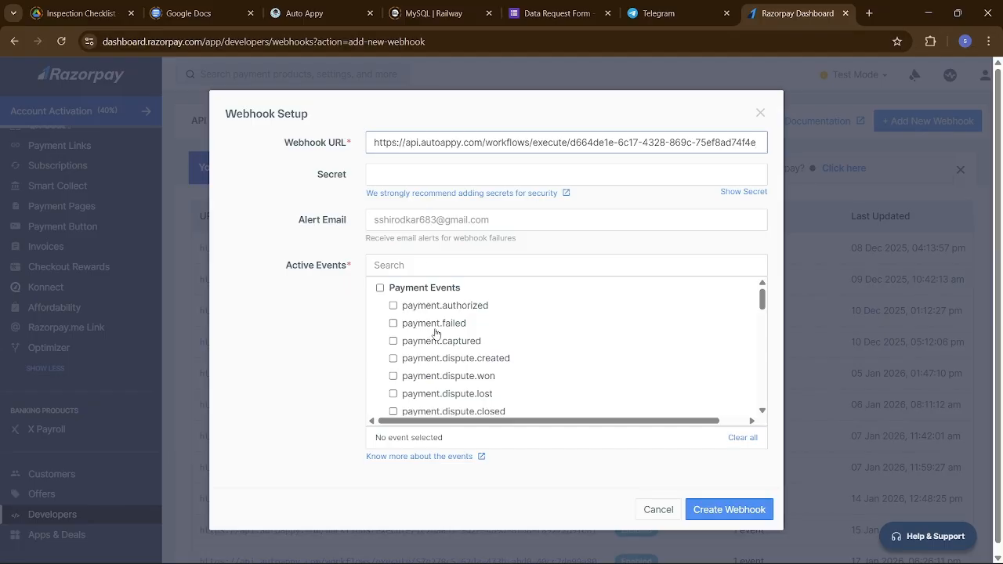
scroll(436, 334, "down", 1)
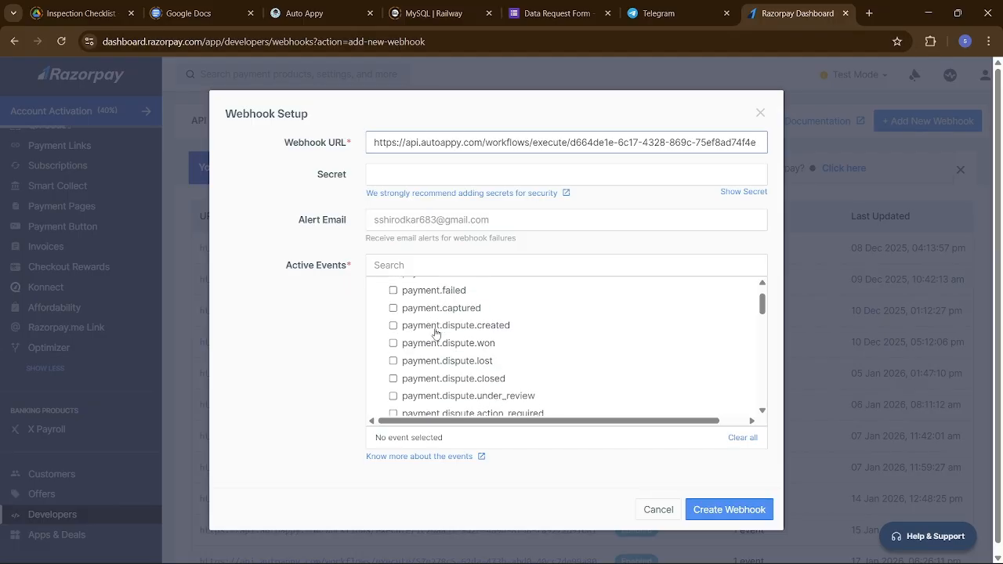
left_click(394, 308)
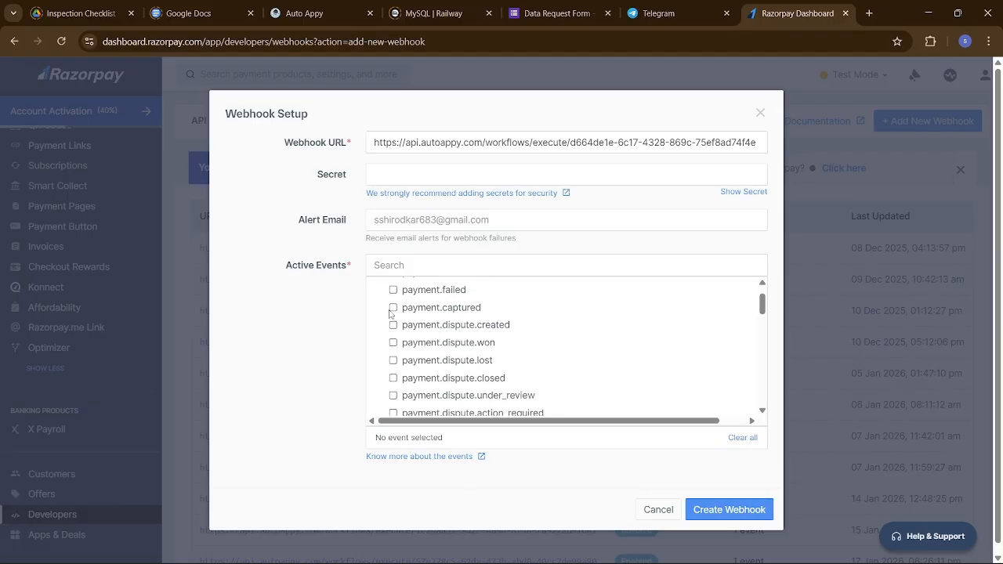
left_click(719, 511)
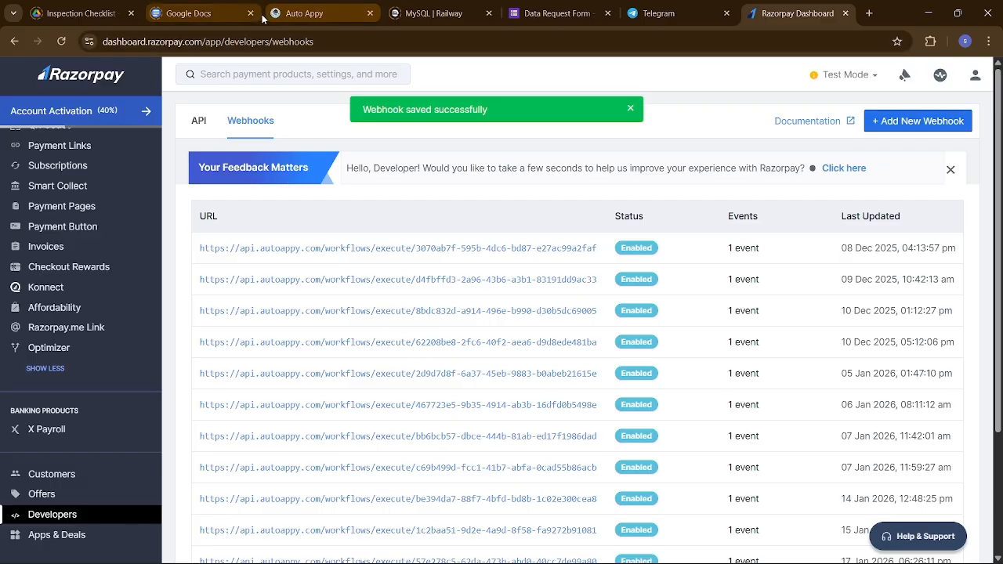
Switch back to Auto Appy and start capturing sample data for the Razorpay trigger.
left_click(330, 16)
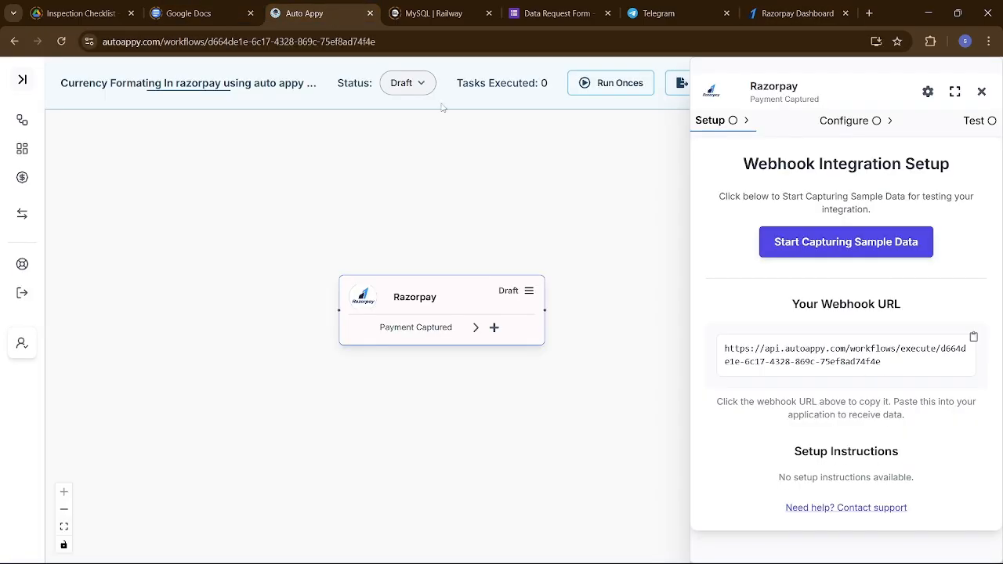
left_click(809, 244)
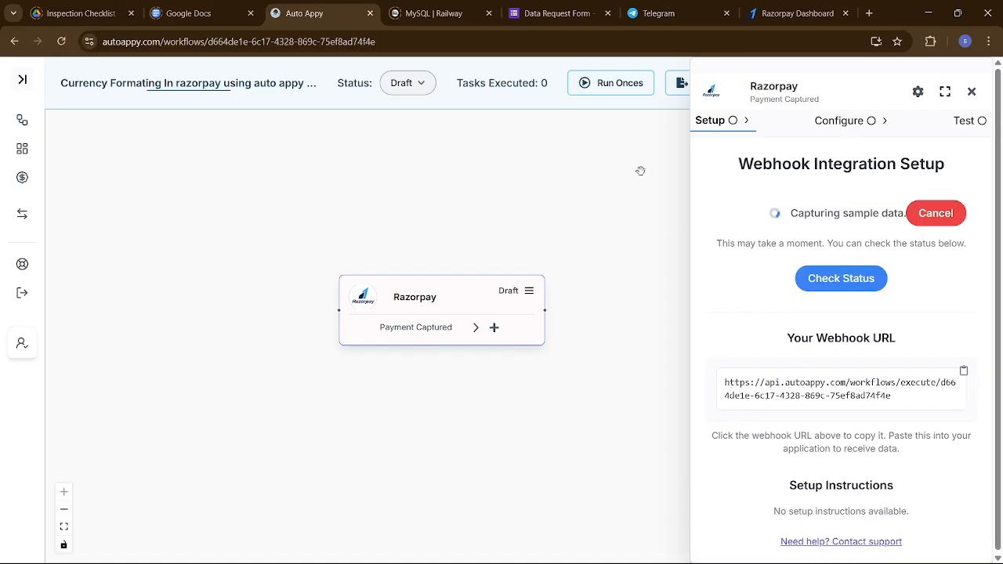
Return to the Razorpay Dashboard and bring up the list of existing payment pages.
left_click(791, 14)
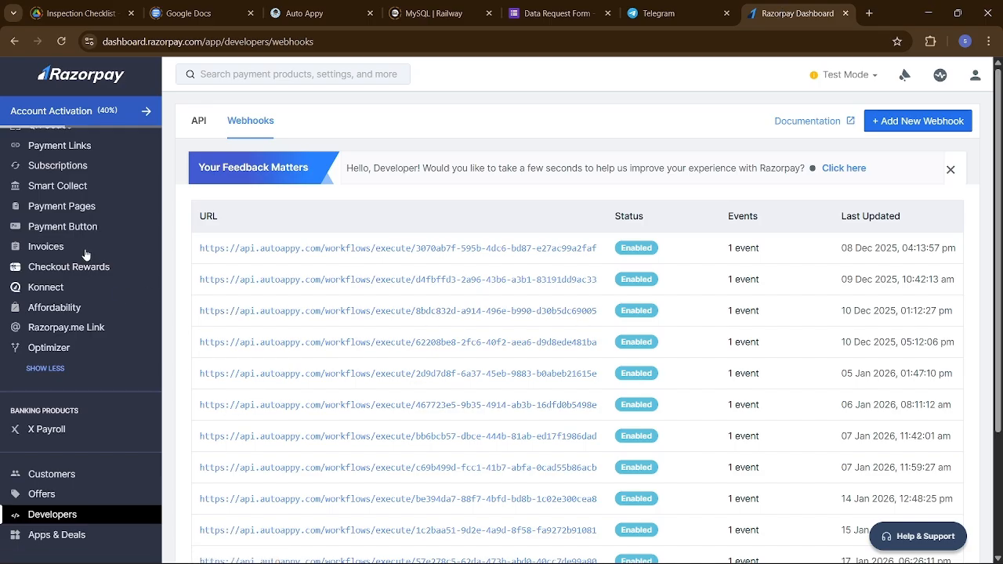
scroll(84, 233, "down", 1)
scroll(85, 233, "up", 1)
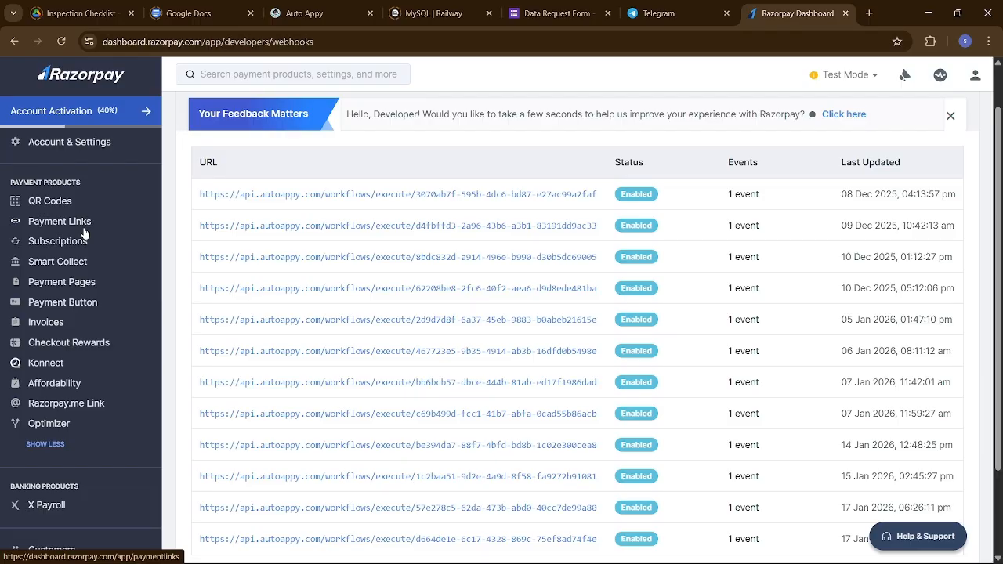
left_click(66, 285)
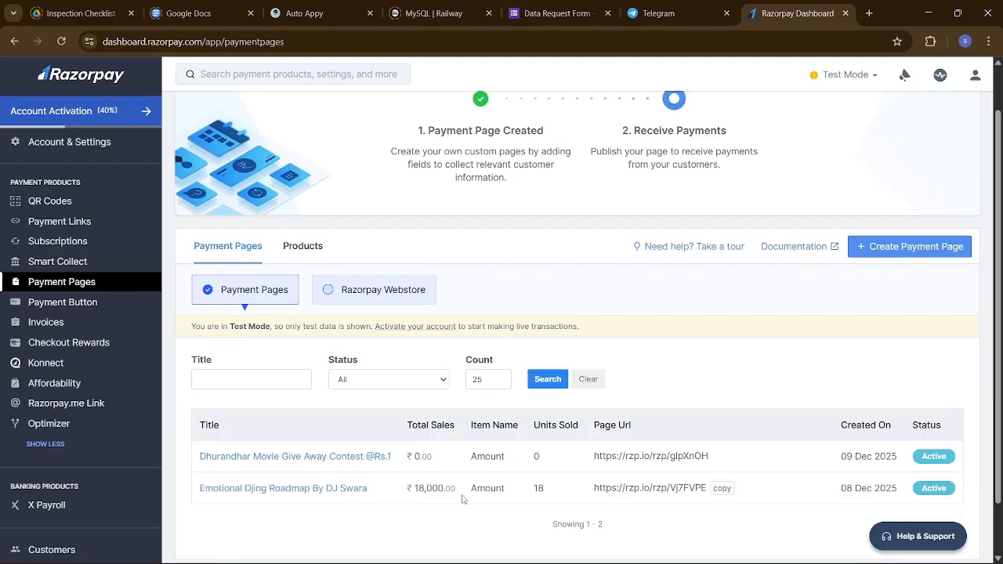
scroll(463, 499, "down", 2)
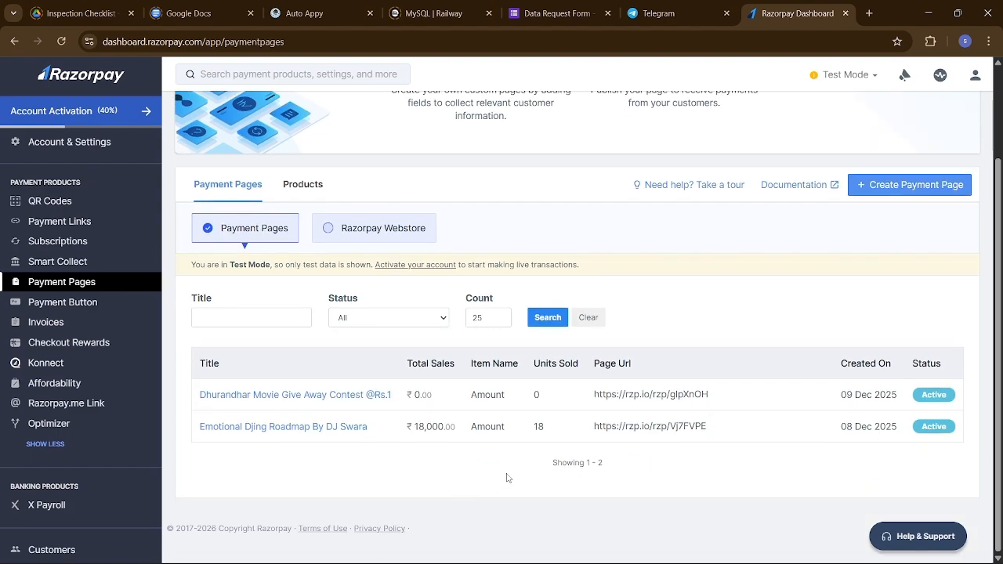
Copy the page URL of the Emotional Djing Roadmap payment page and check the running sample capture in Auto Appy.
mouse_move(677, 438)
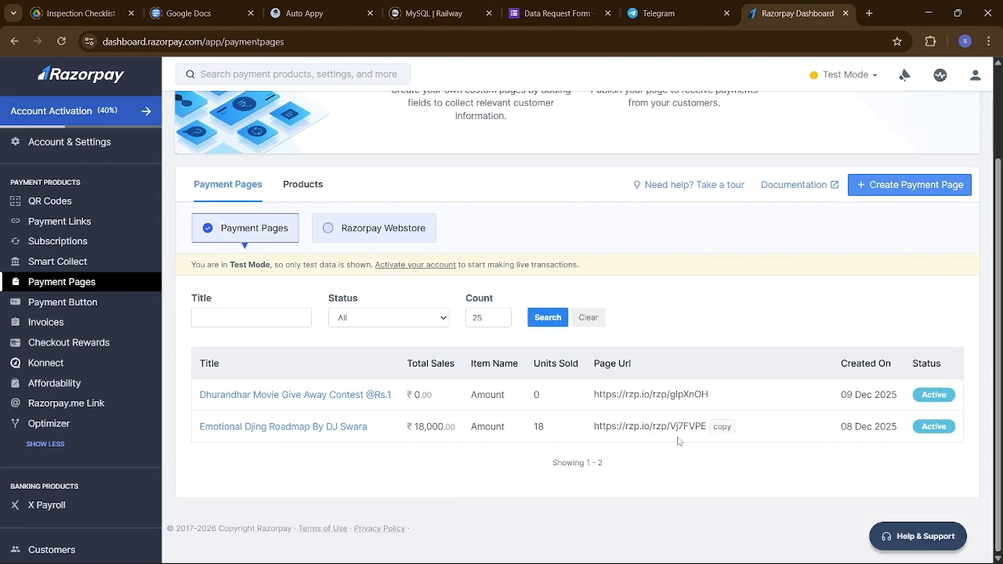
left_click(722, 427)
mouse_move(653, 435)
left_click(720, 427)
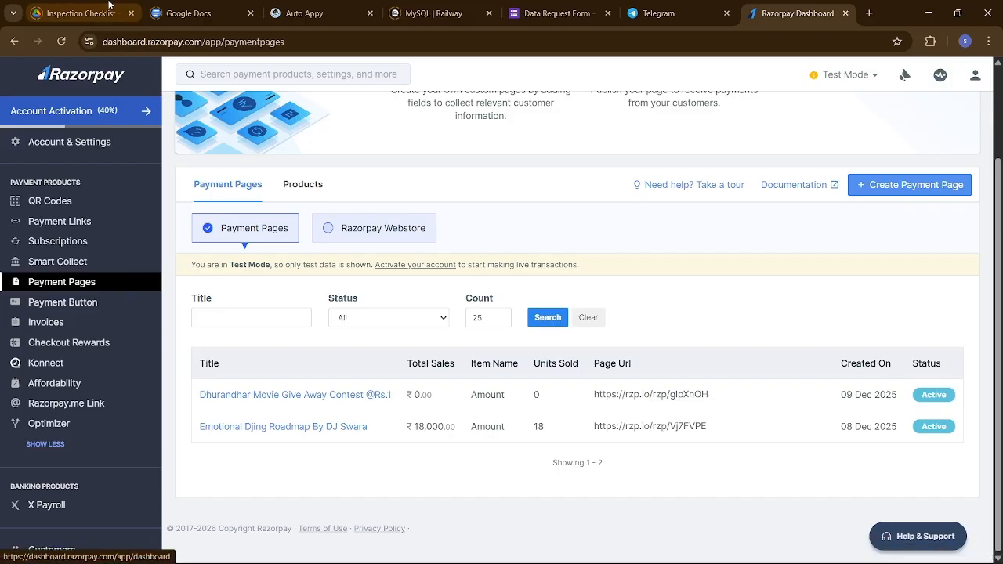
left_click(306, 13)
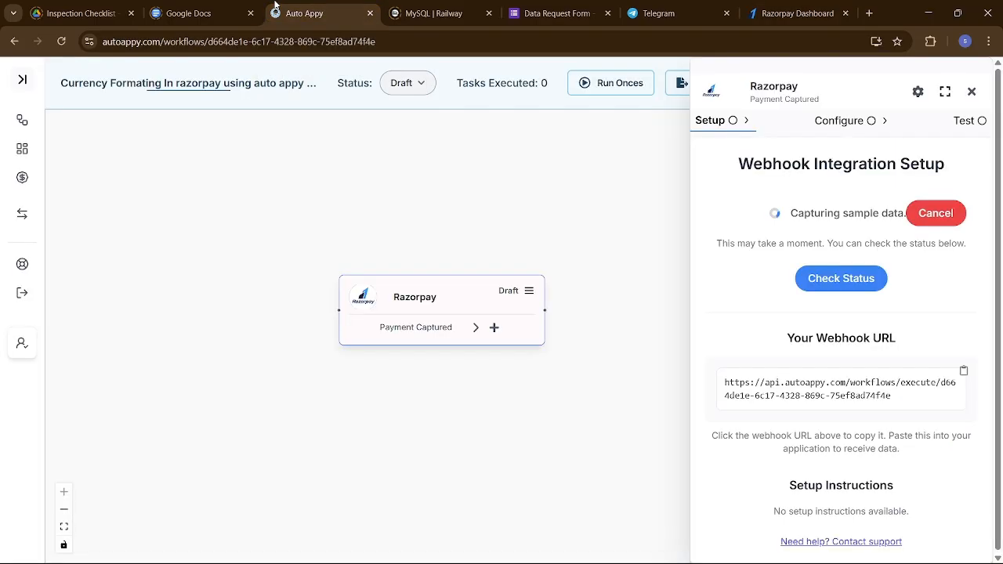
left_click(775, 9)
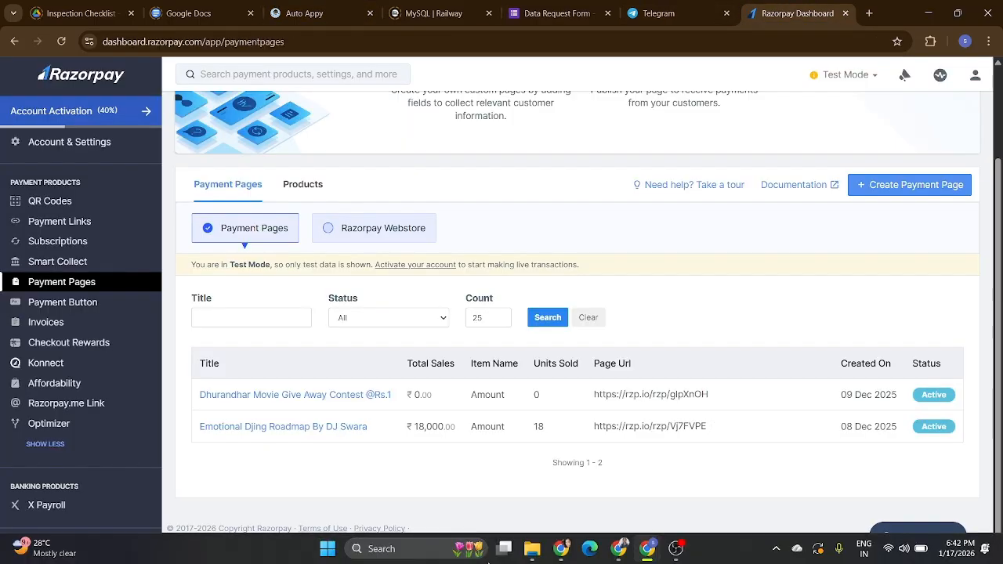
Switch to the other Chrome window, close the old payment page, and open the copied payment page URL in a new tab.
left_click(562, 549)
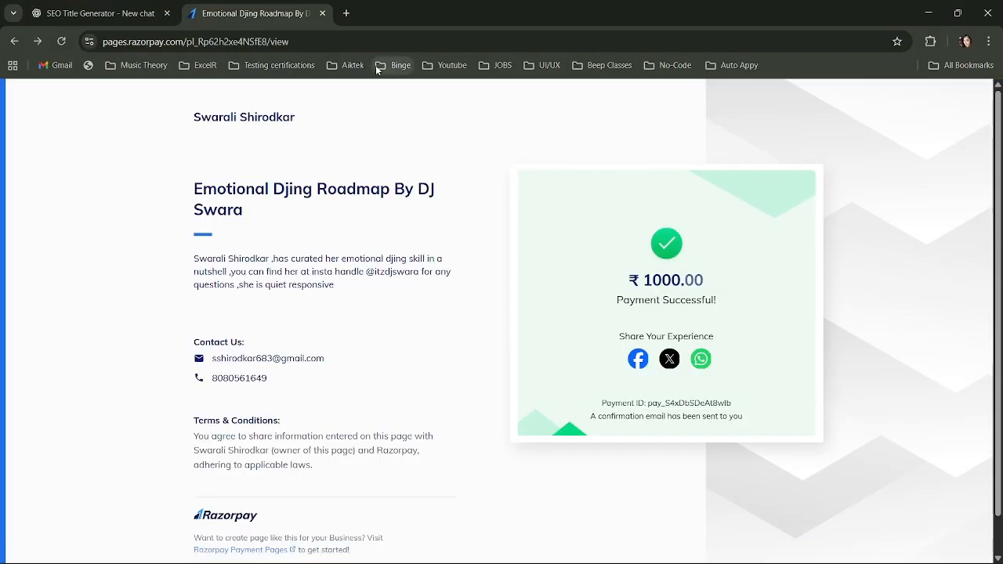
left_click(321, 14)
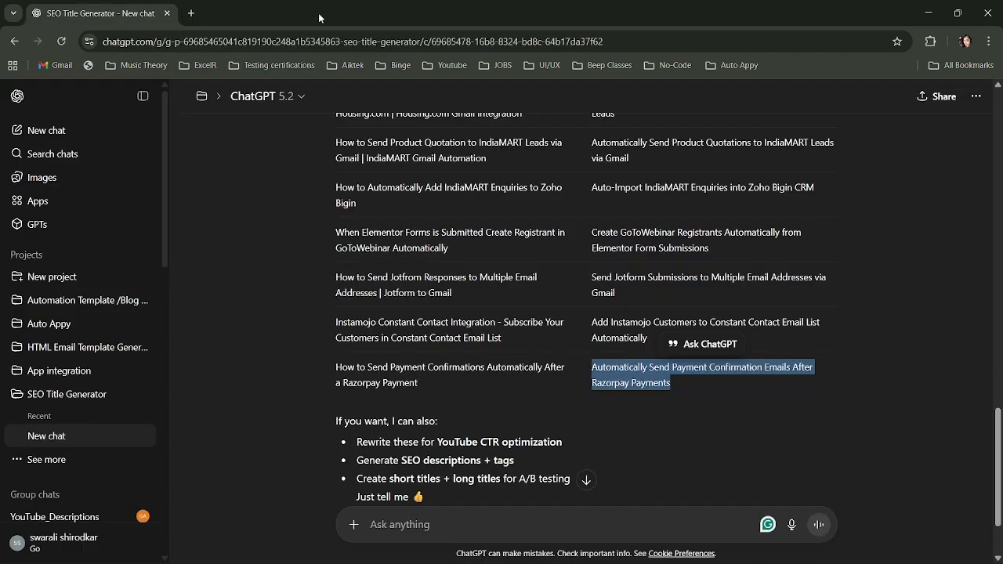
left_click(186, 16)
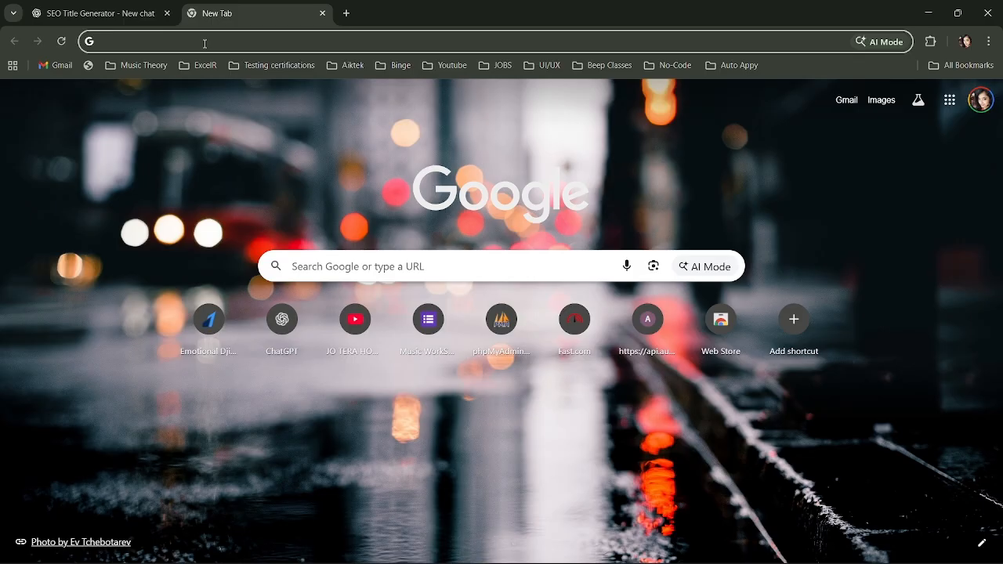
key("ctrl+v")
key("Return")
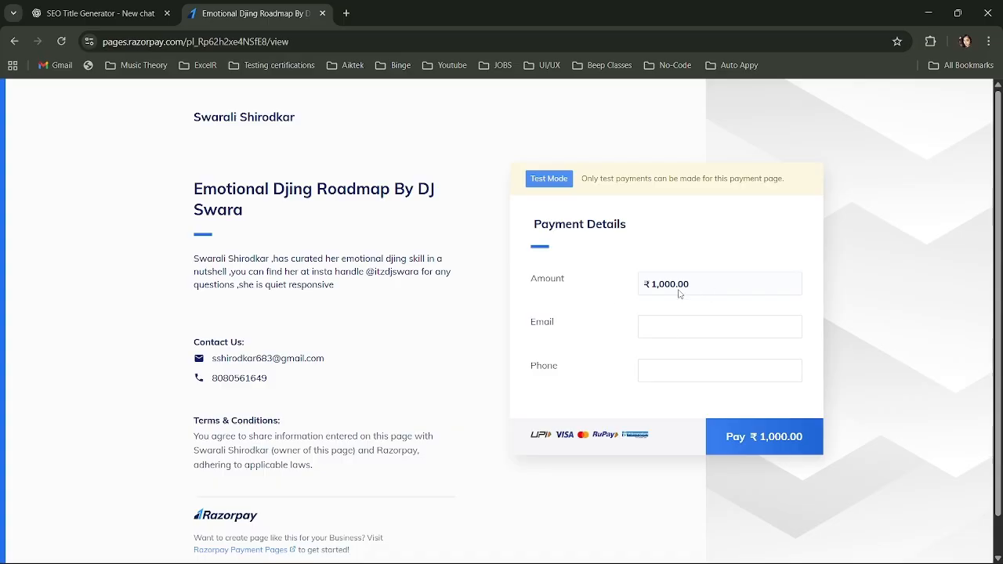
Fill in the payer's email and phone number on the payment page and proceed to pay ₹1,000.
left_click(664, 336)
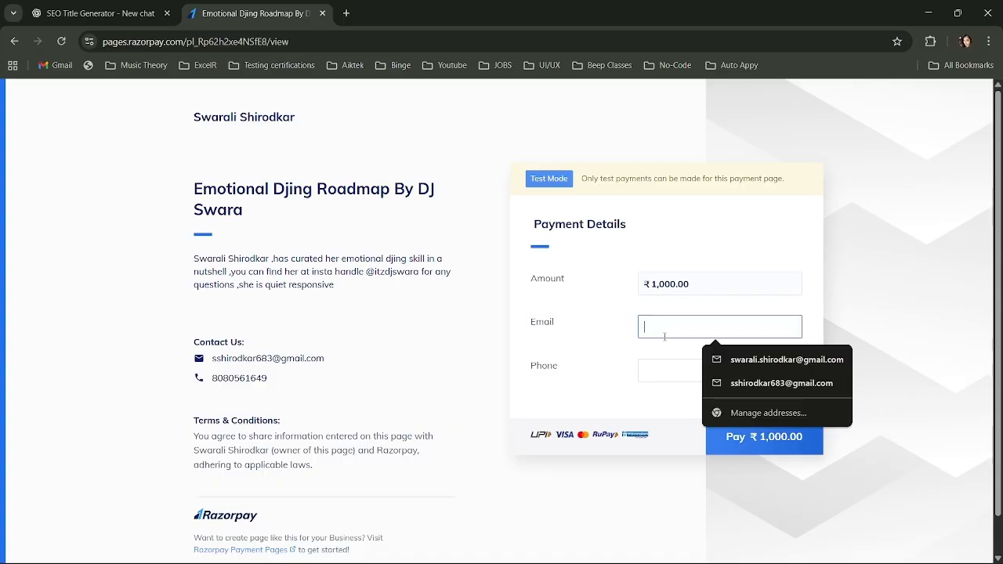
left_click(749, 361)
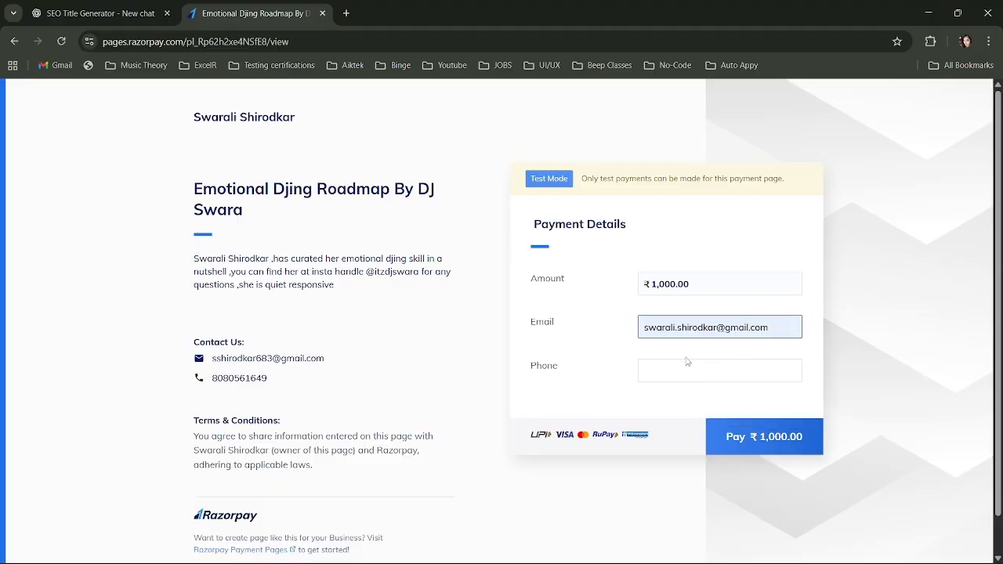
left_click(687, 364)
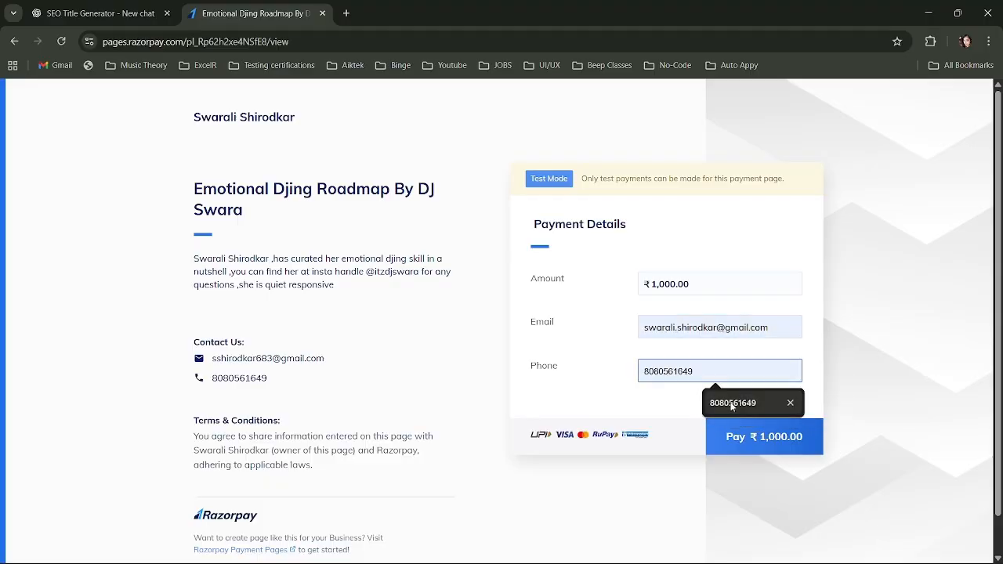
left_click(737, 404)
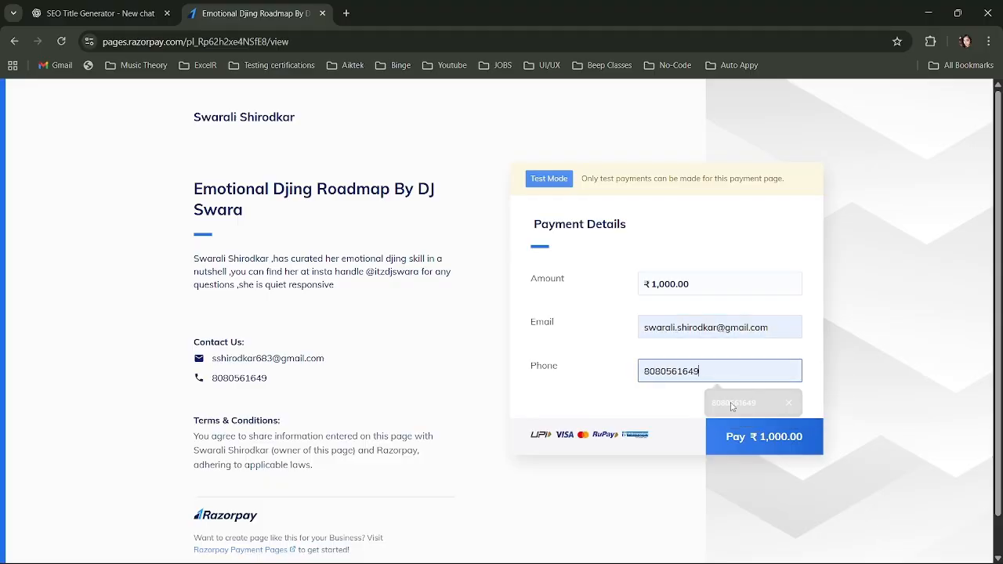
left_click(753, 442)
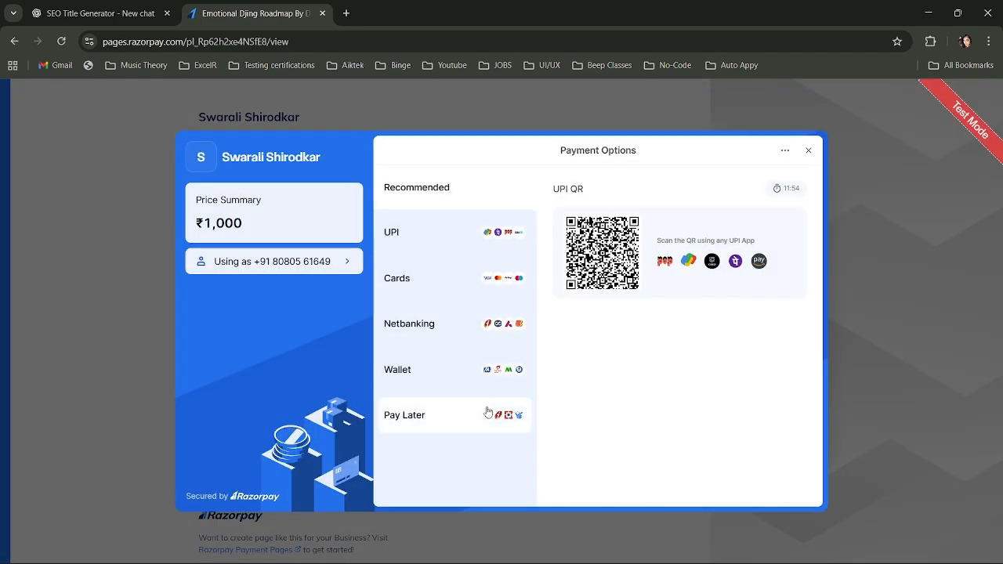
Complete the test payment by UPI using the UPI ID success@razorpay.
left_click(427, 240)
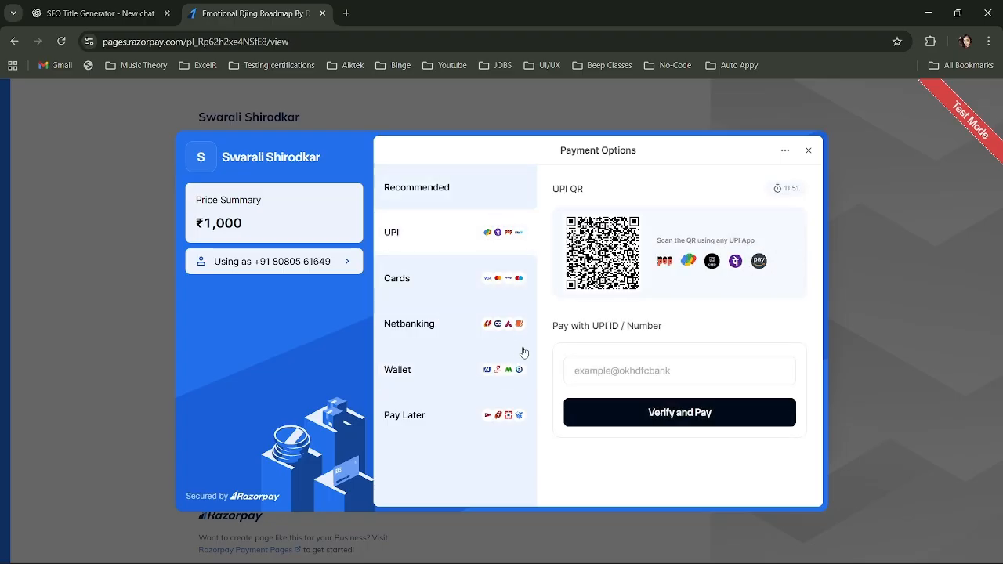
left_click(600, 371)
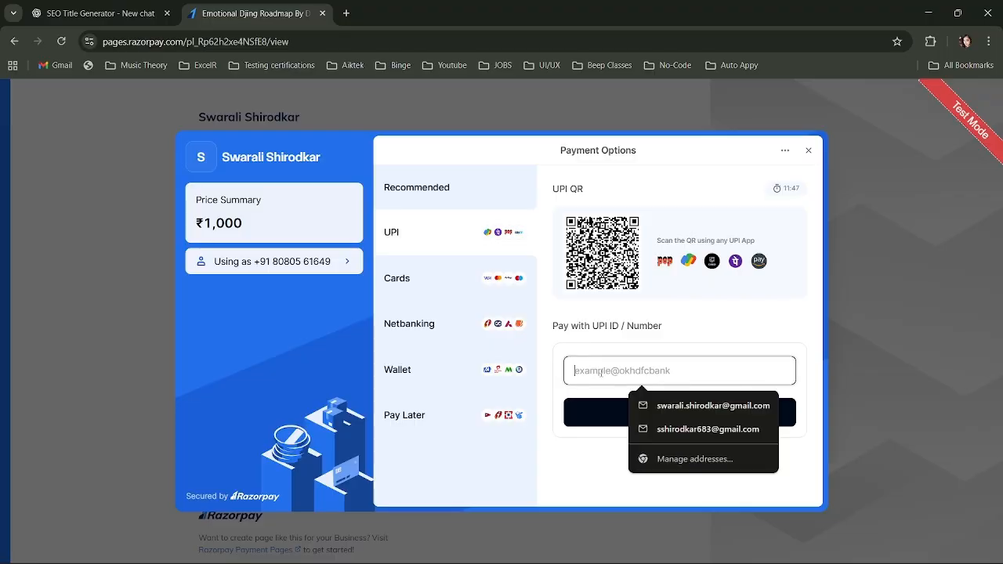
type("sucee")
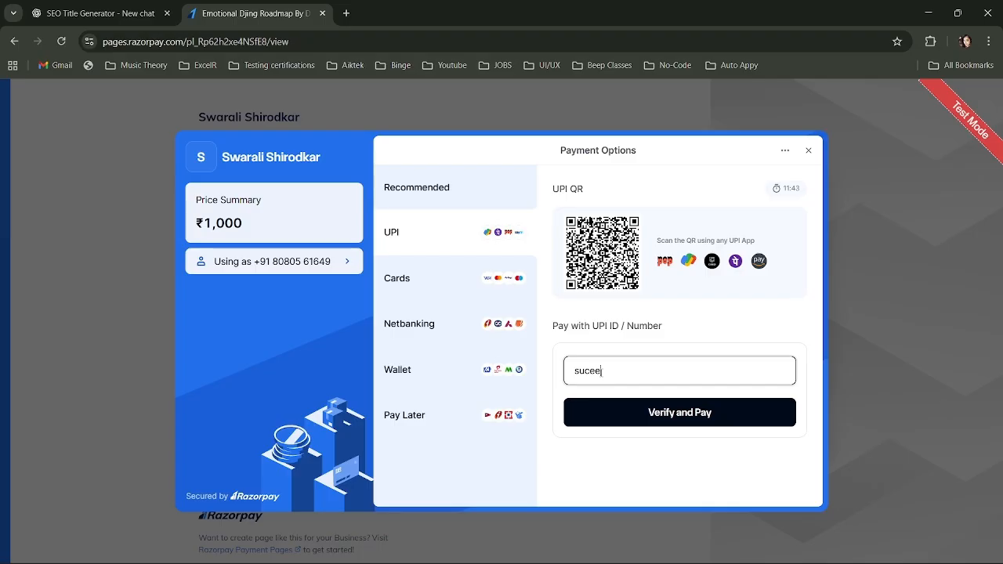
key("BackSpace")
type("ss@")
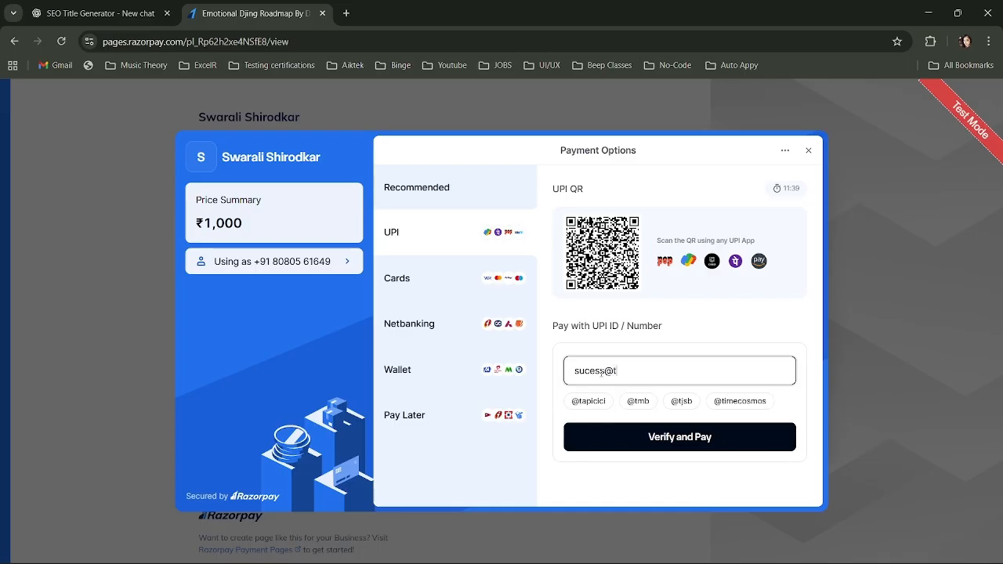
type("ra")
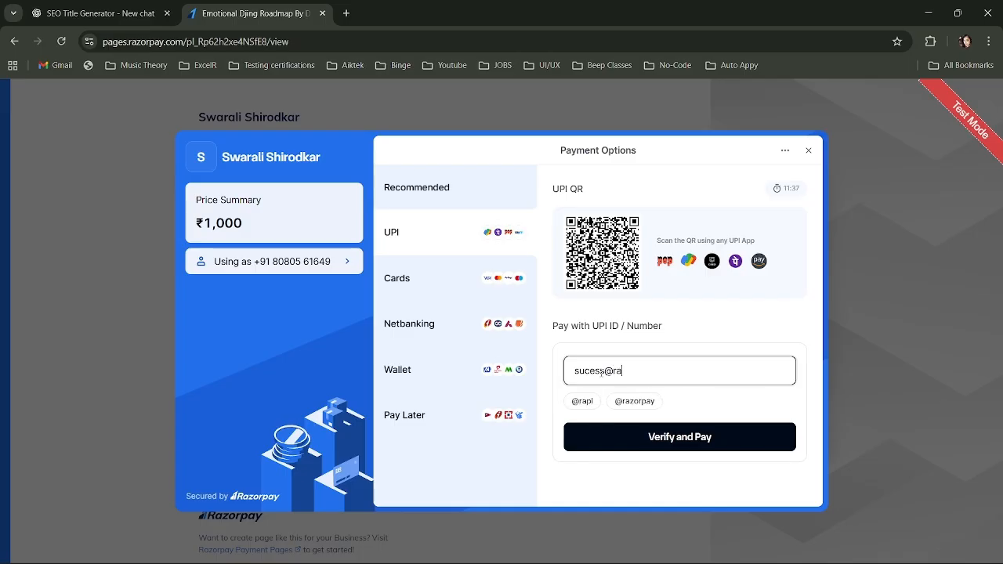
type("zorpay")
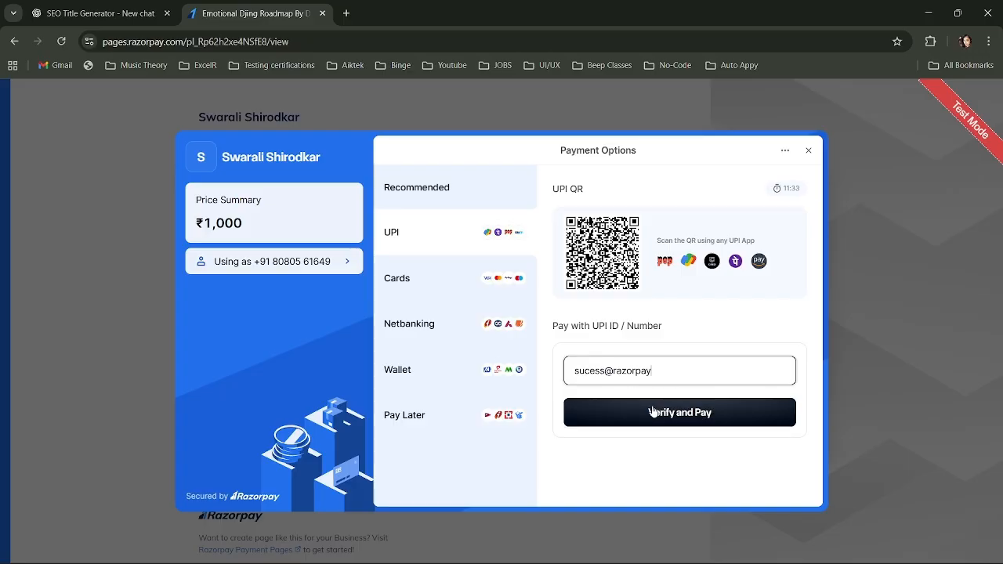
left_click(590, 372)
type("c")
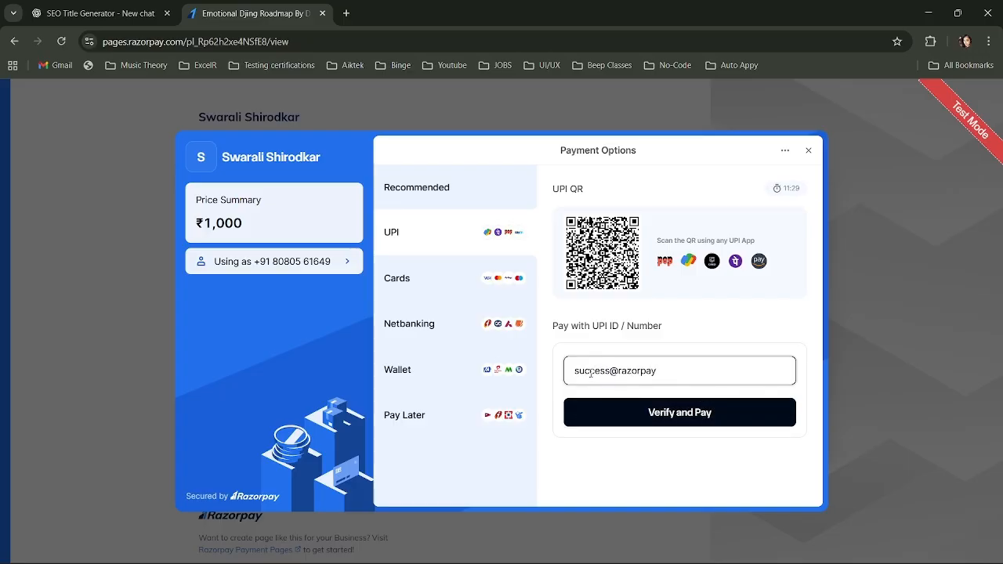
left_click(674, 413)
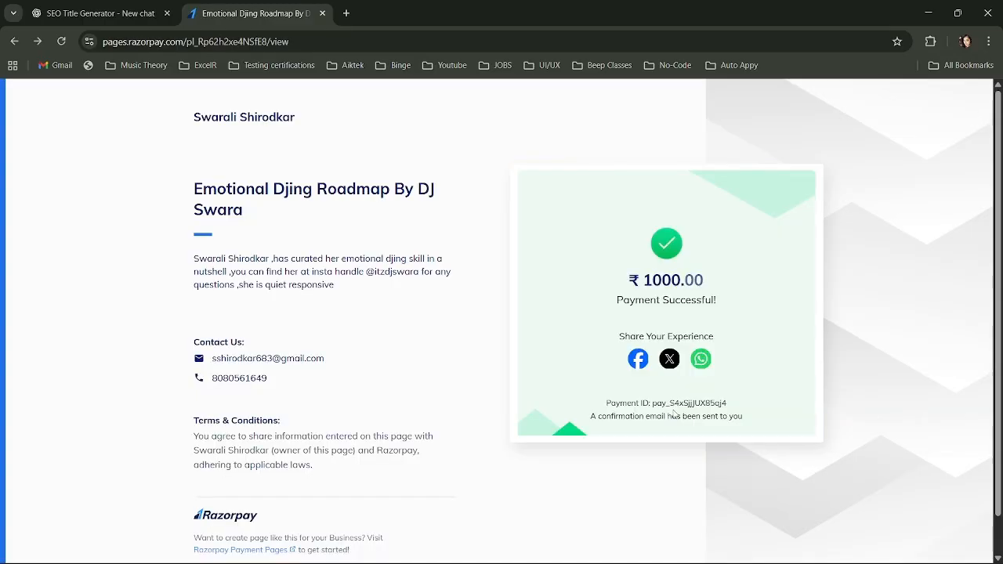
Switch back to Auto Appy, check the Razorpay trigger's capture status, and review the captured payment data before closing it.
key("alt+Tab")
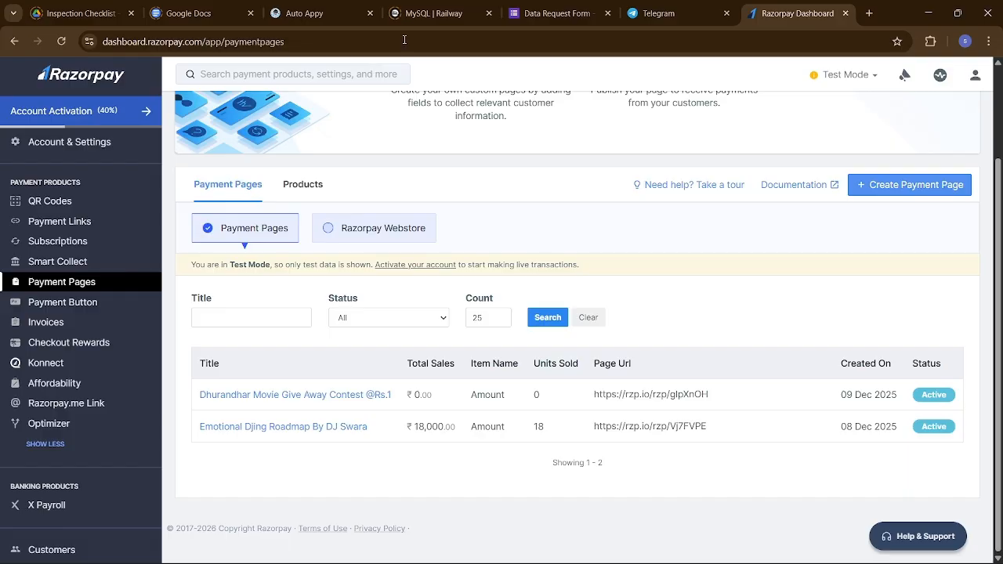
left_click(342, 15)
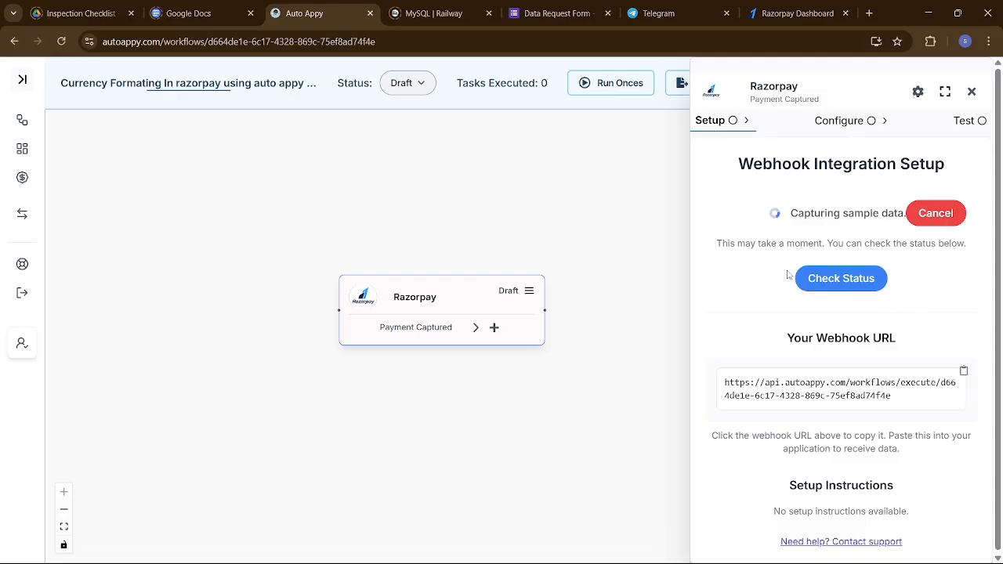
left_click(840, 281)
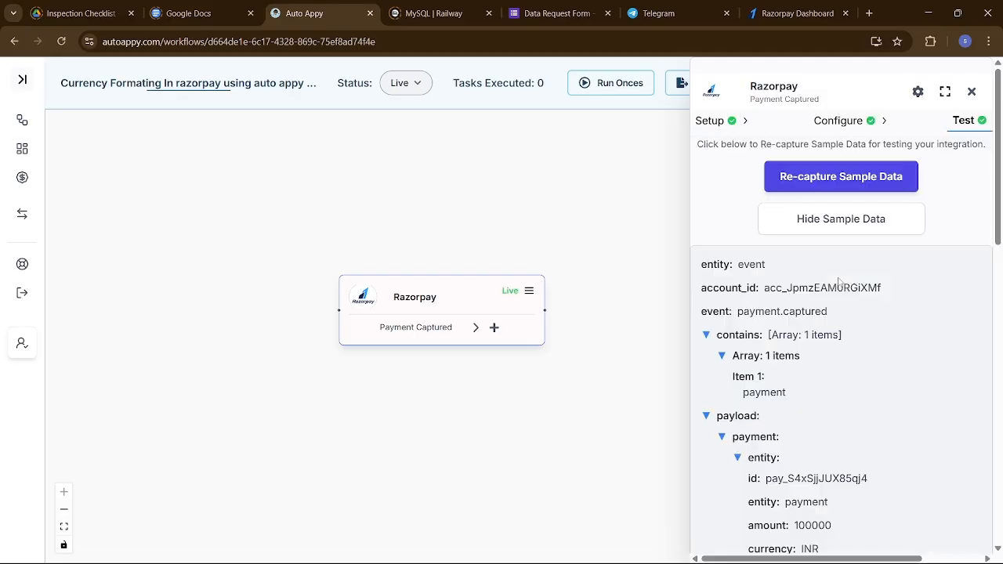
scroll(879, 417, "down", 9)
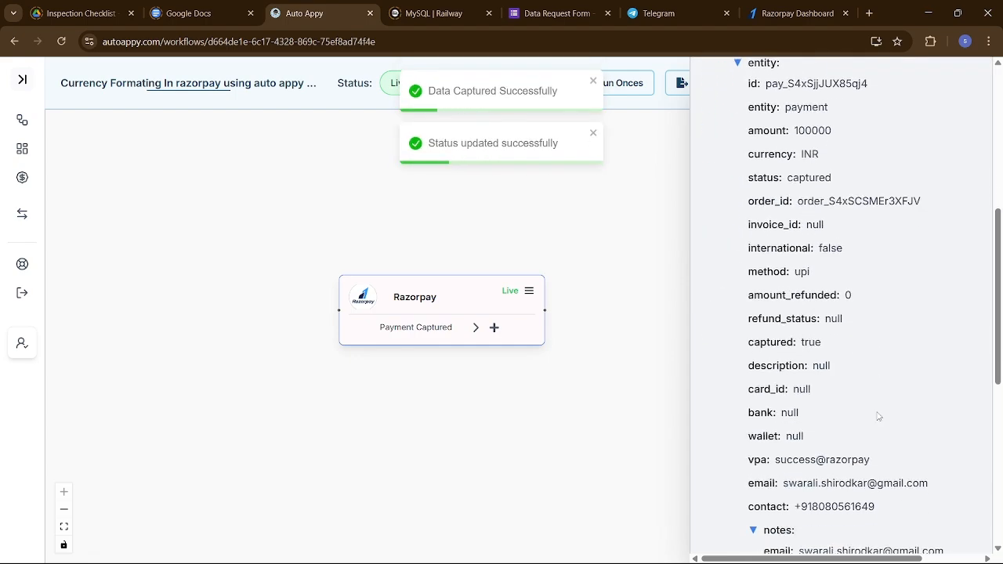
scroll(879, 417, "up", 10)
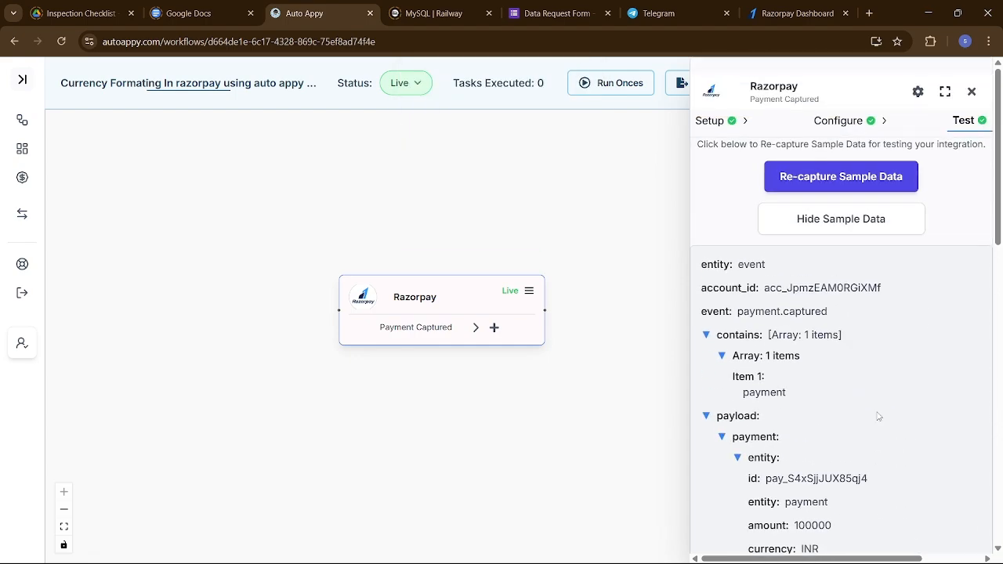
scroll(878, 417, "down", 3)
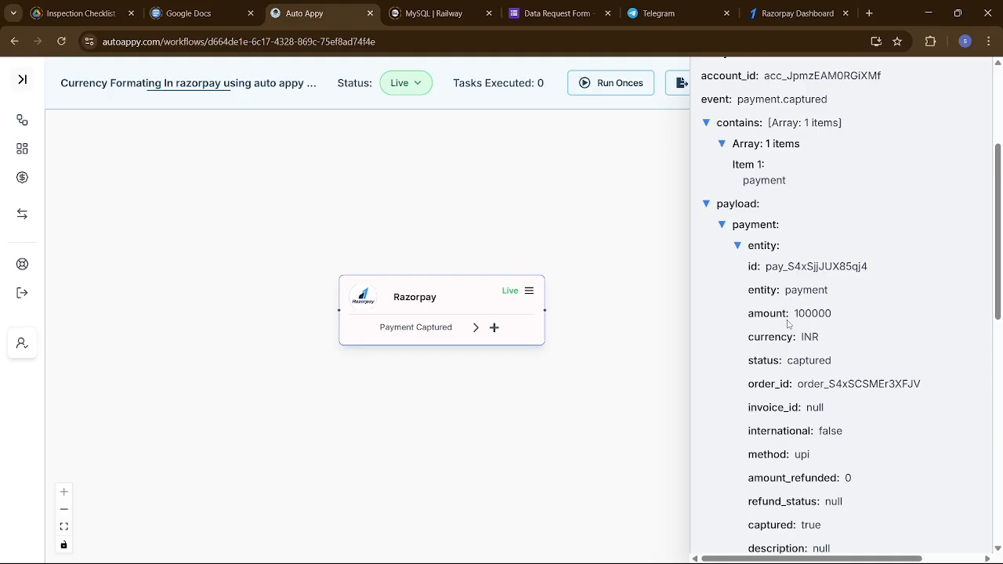
scroll(787, 324, "up", 3)
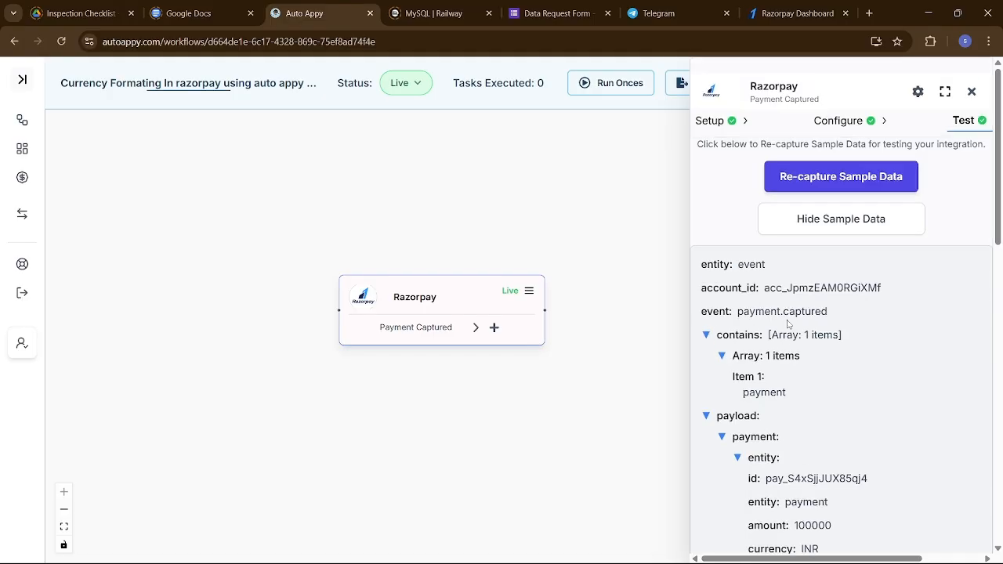
left_click(971, 92)
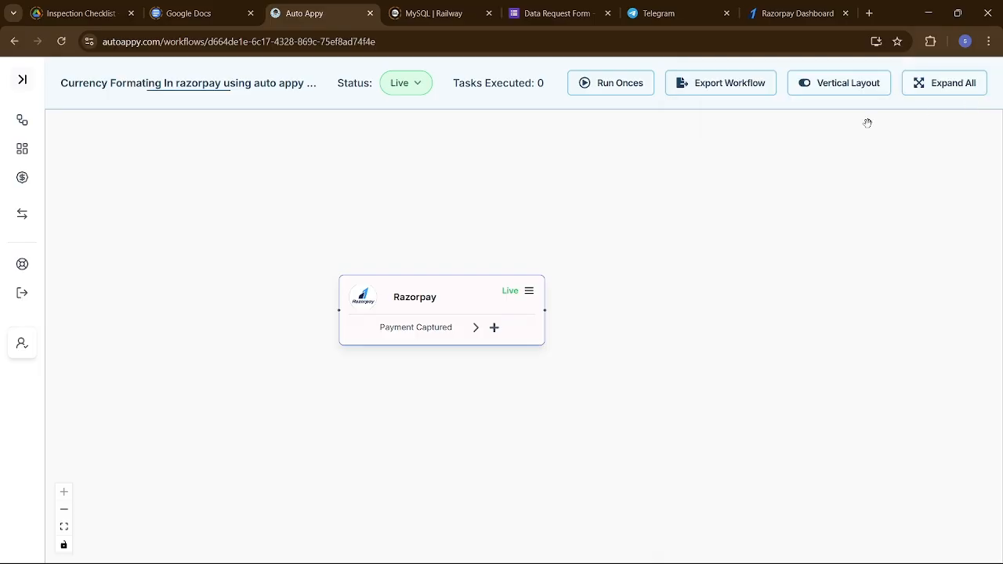
Add a Number Formatter node with the Perform Math Operation action after the Razorpay Payment Captured trigger.
left_click(495, 329)
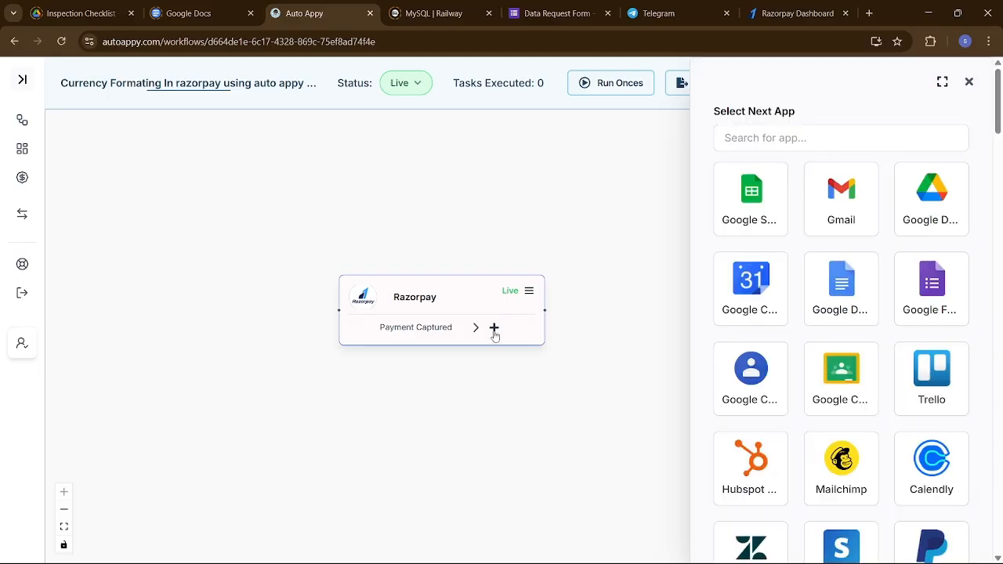
left_click(834, 146)
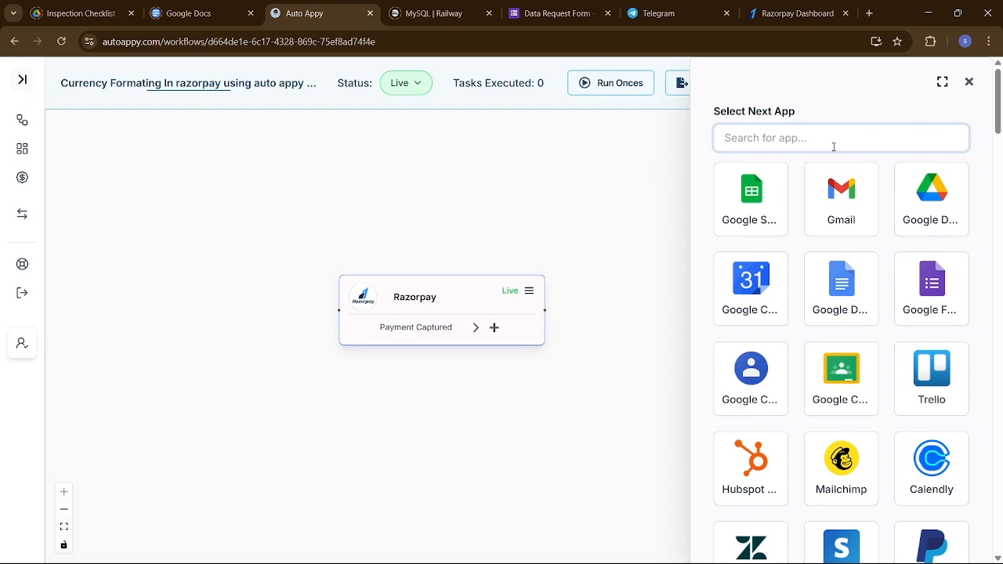
type("number")
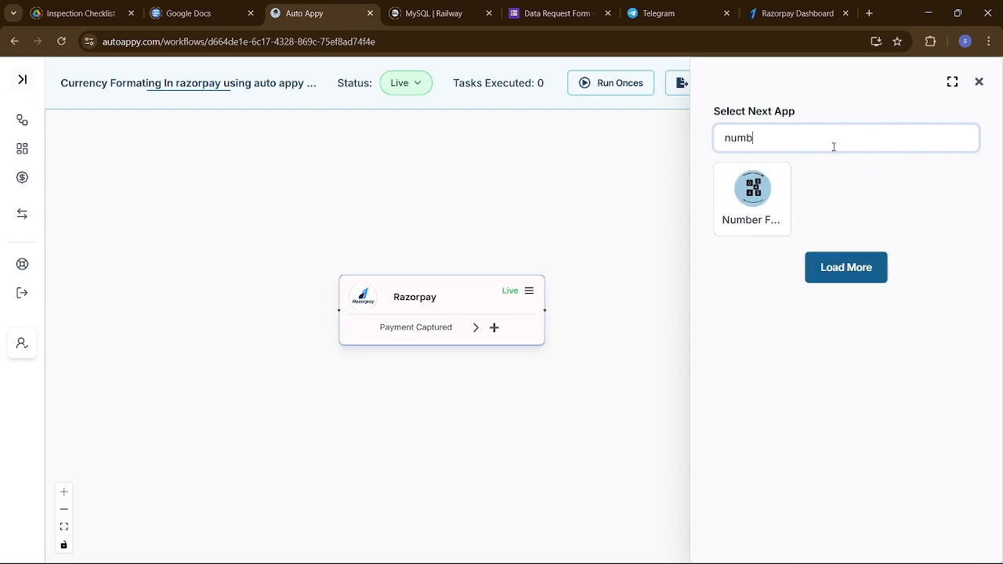
left_click(772, 207)
left_click(761, 214)
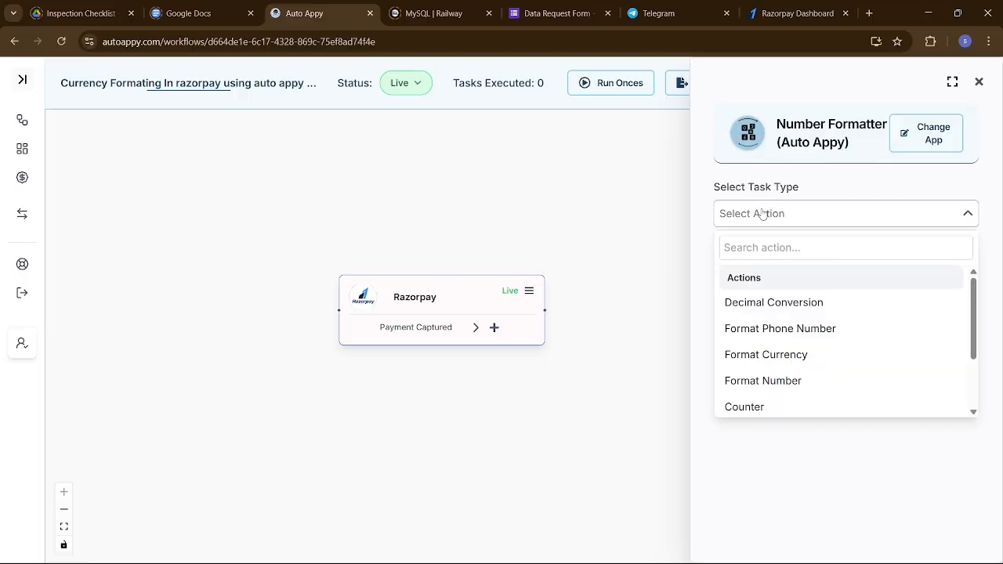
scroll(811, 346, "down", 2)
left_click(811, 346)
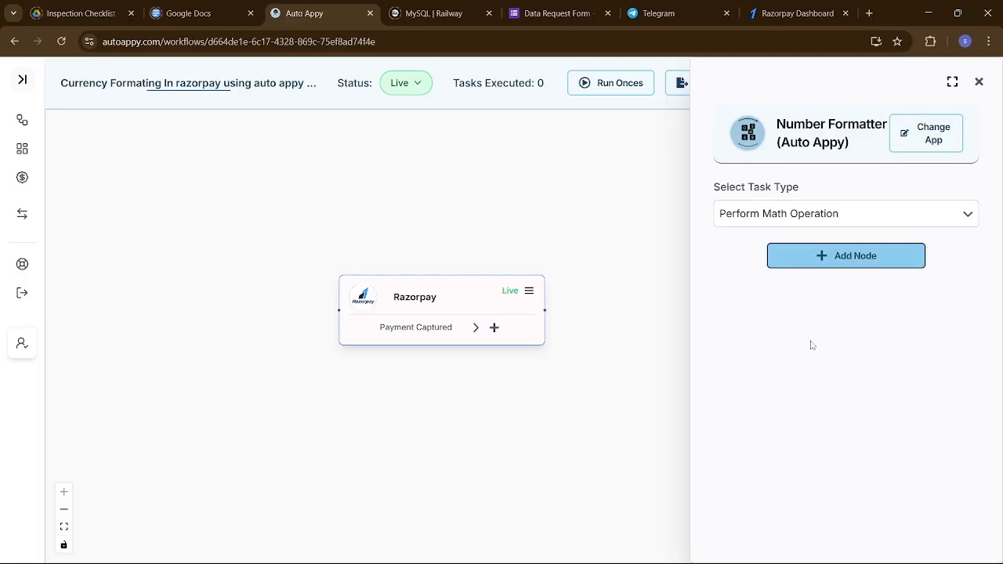
left_click(845, 259)
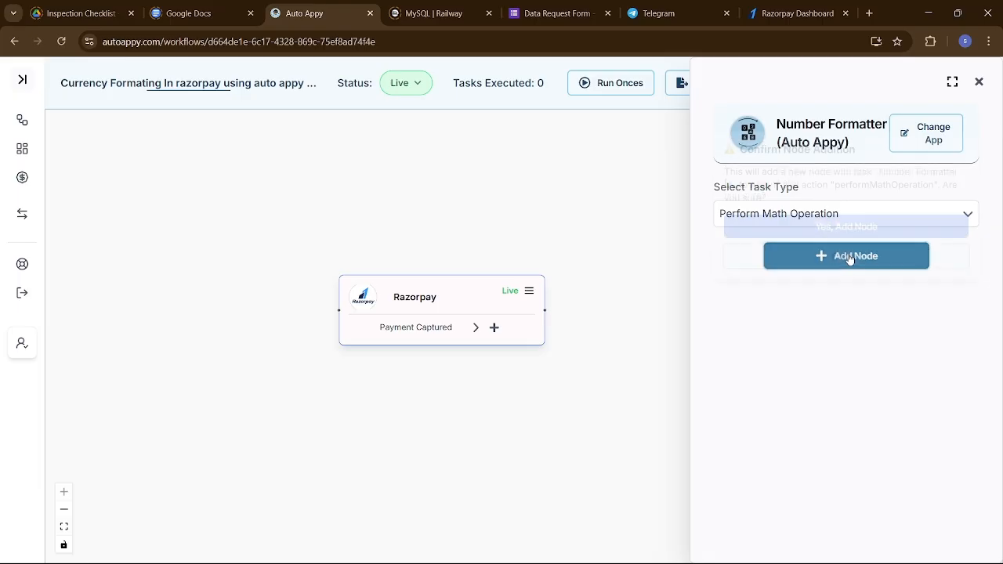
left_click(829, 220)
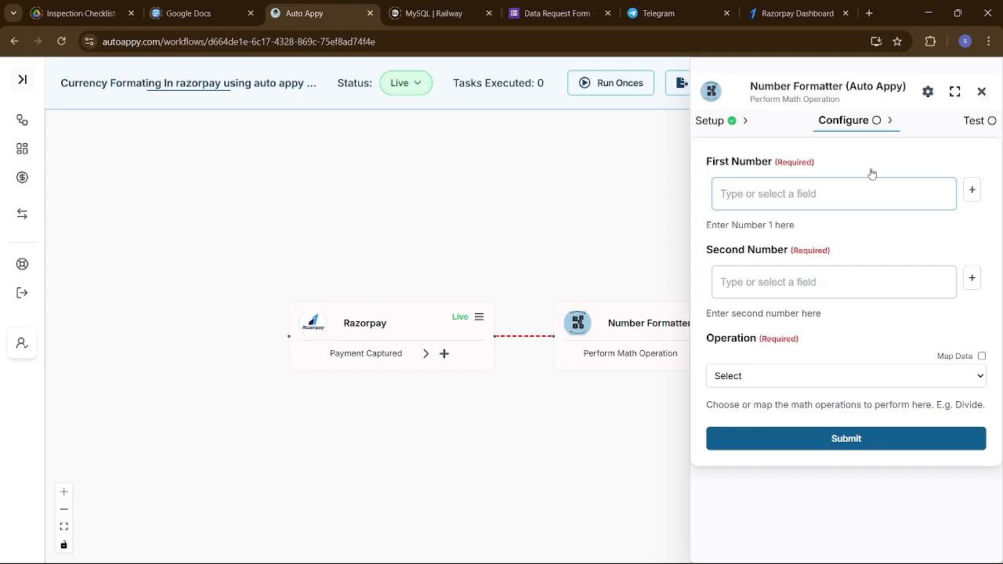
Map the math operation's First Number to Razorpay's Payload.payment.entity.amount field.
left_click(973, 191)
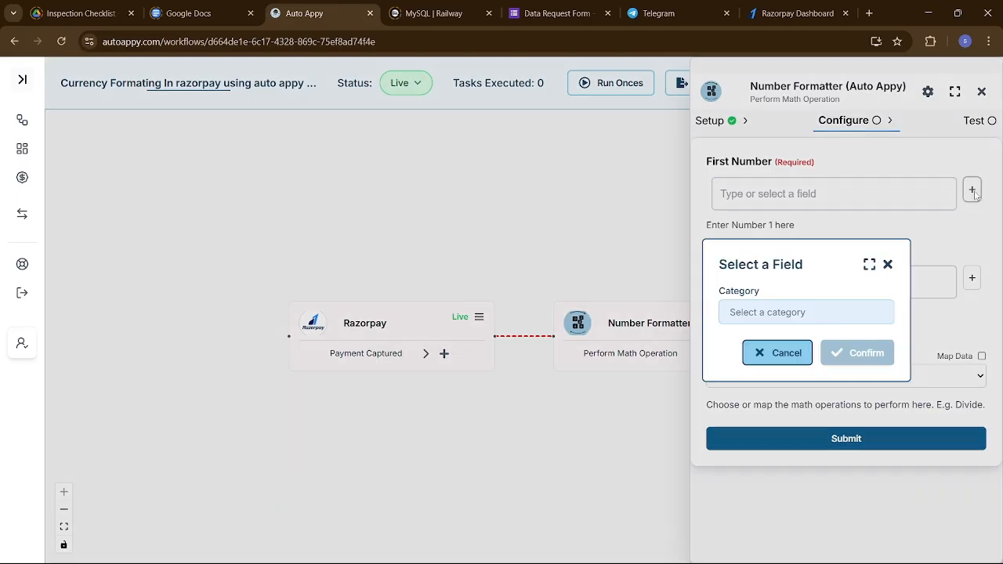
left_click(806, 314)
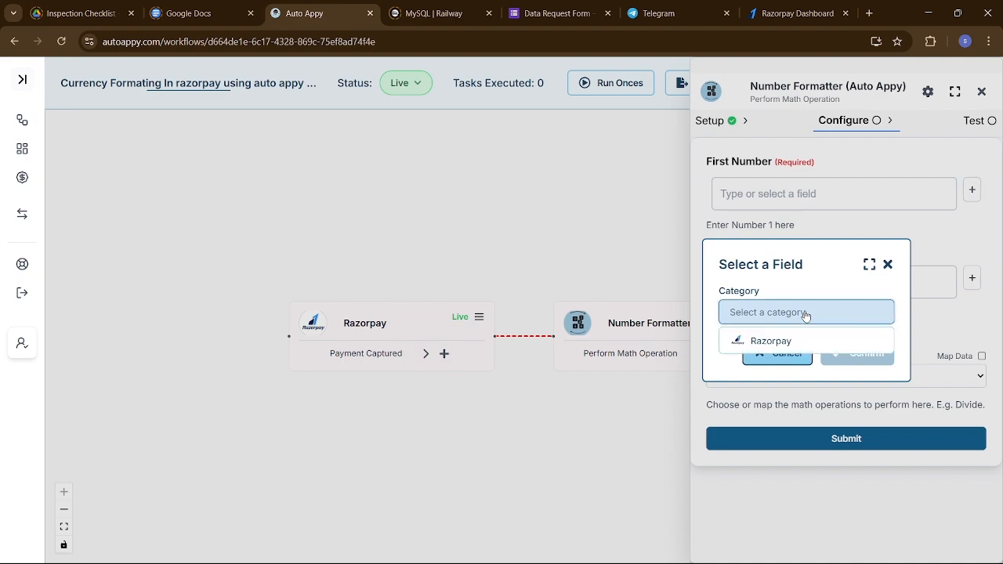
left_click(778, 343)
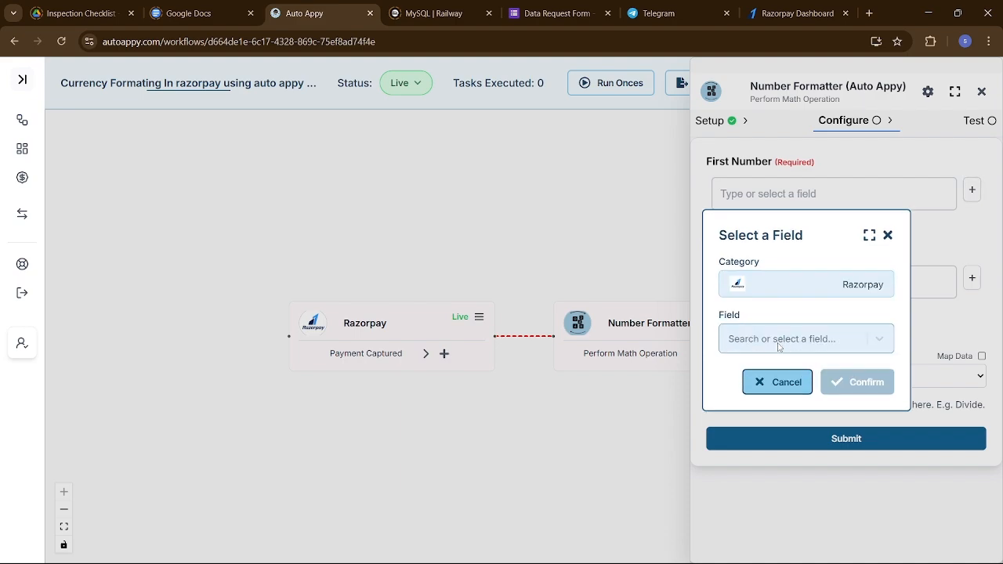
left_click(772, 341)
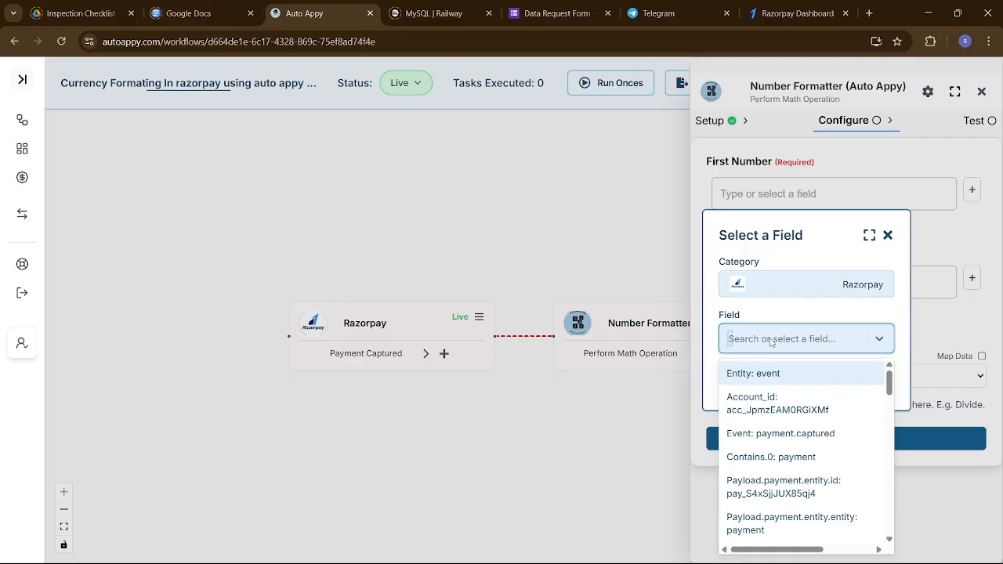
type("1000")
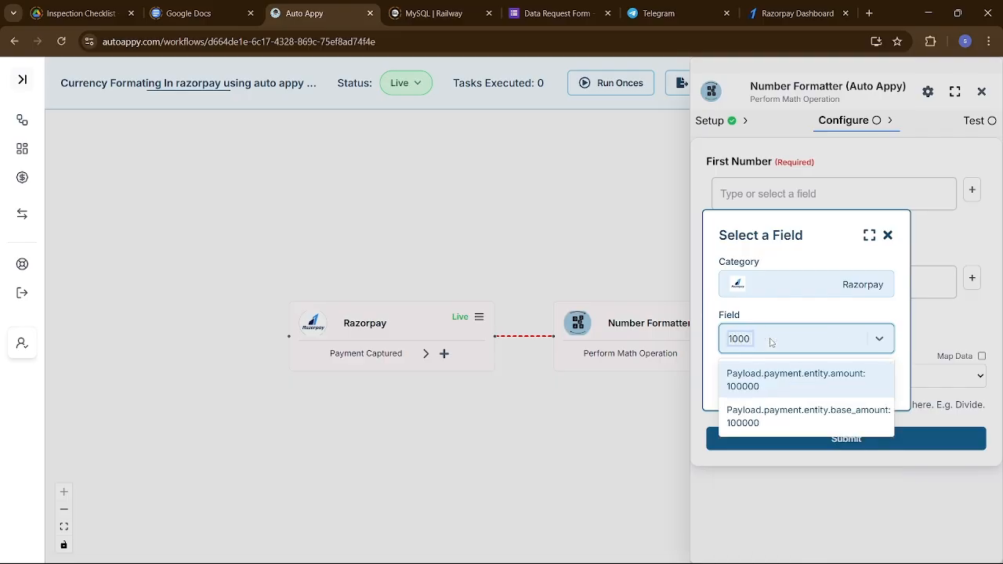
left_click(759, 392)
left_click(856, 385)
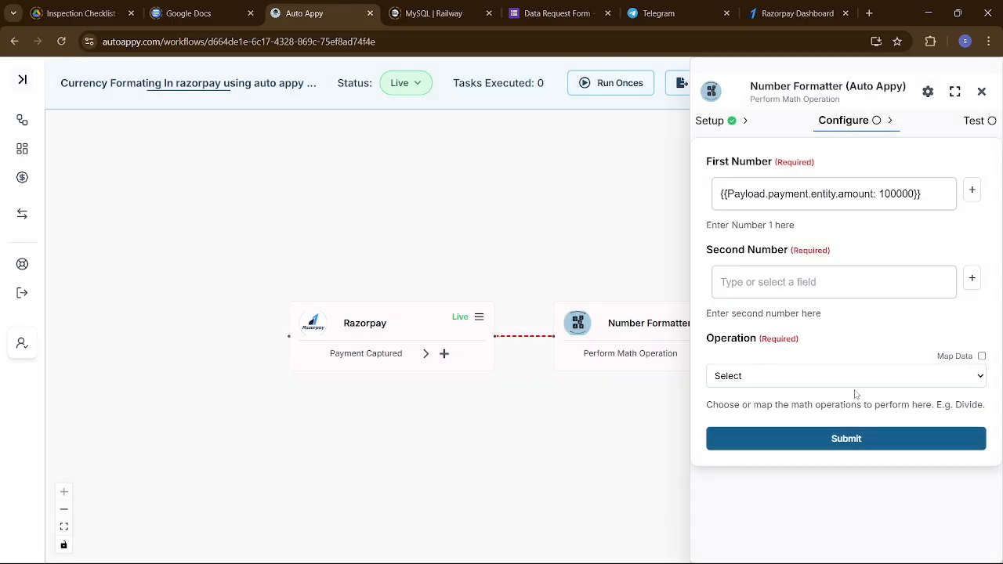
Set the Second Number to 100 and the Operation to Division, and submit the configuration.
left_click(878, 282)
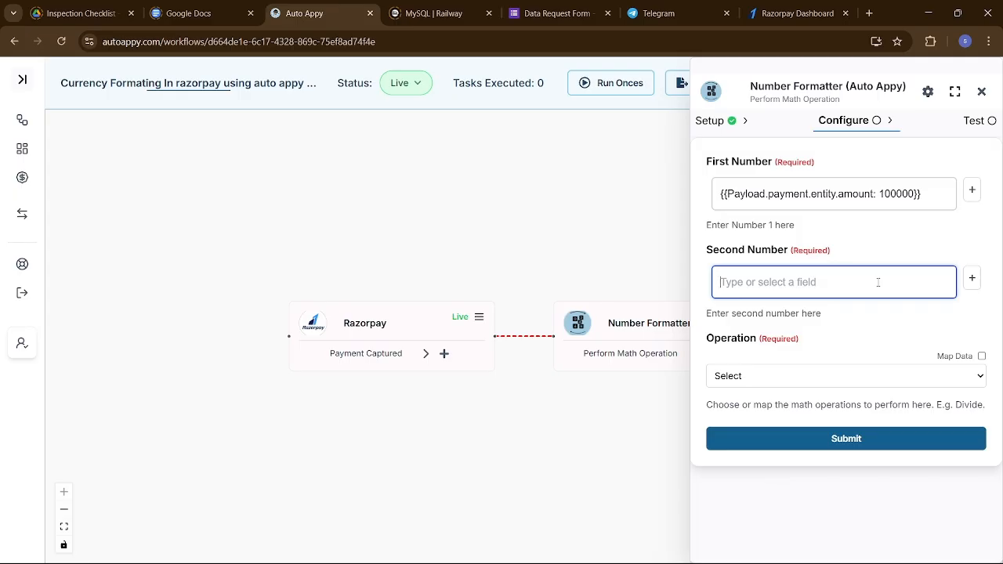
type("1")
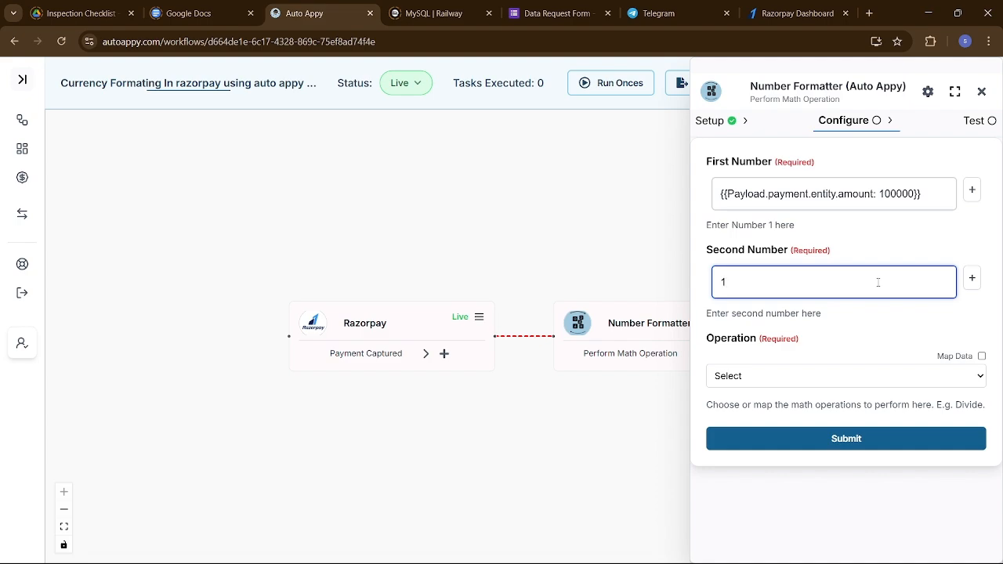
type("00")
left_click(892, 384)
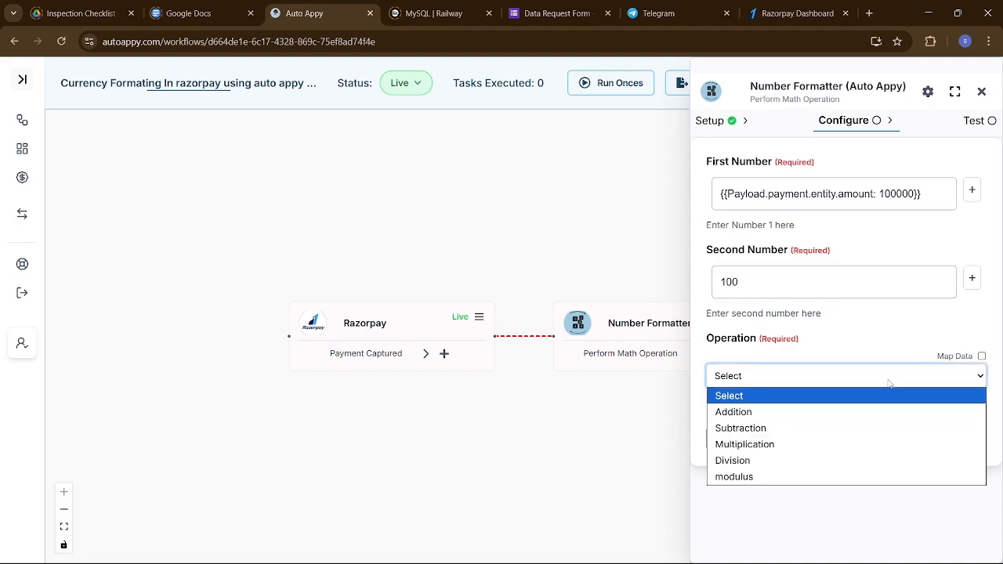
left_click(798, 460)
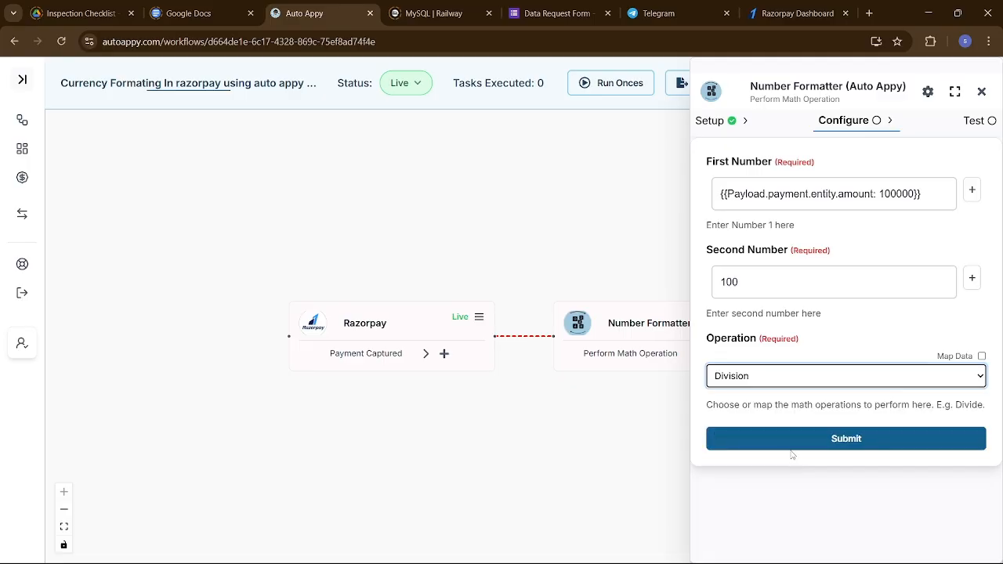
left_click(780, 441)
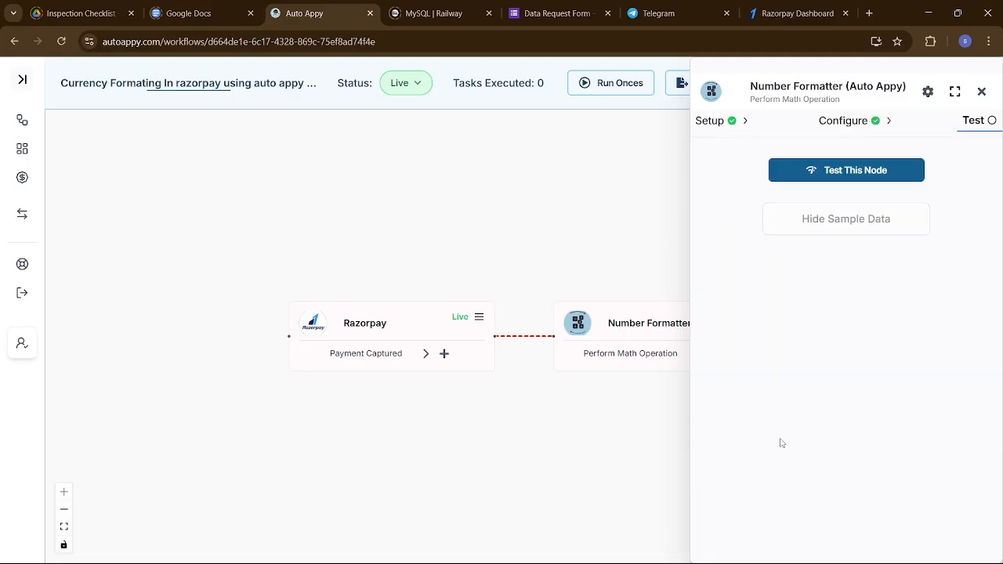
Test the Perform Math Operation node and display its sample data.
left_click(856, 182)
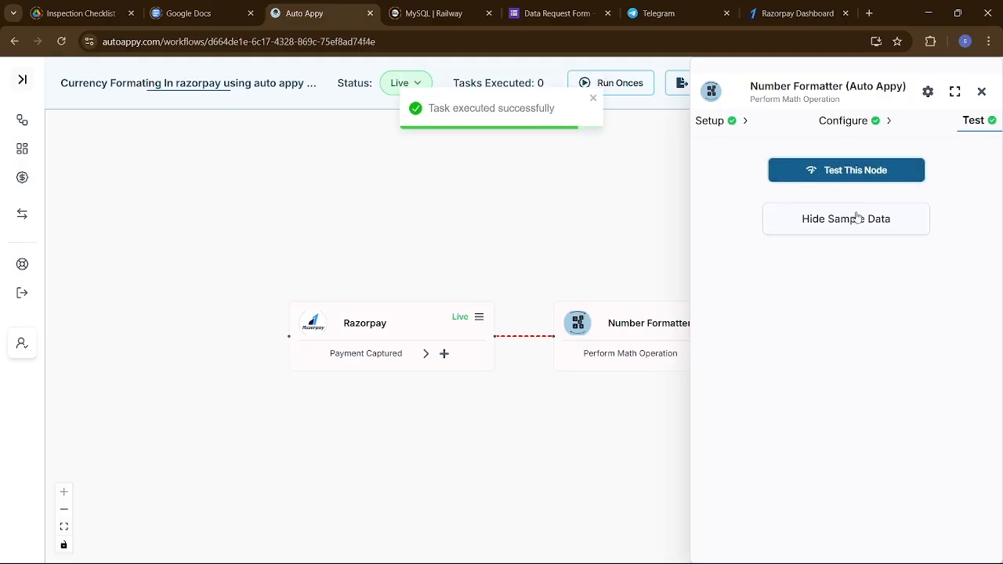
left_click(858, 221)
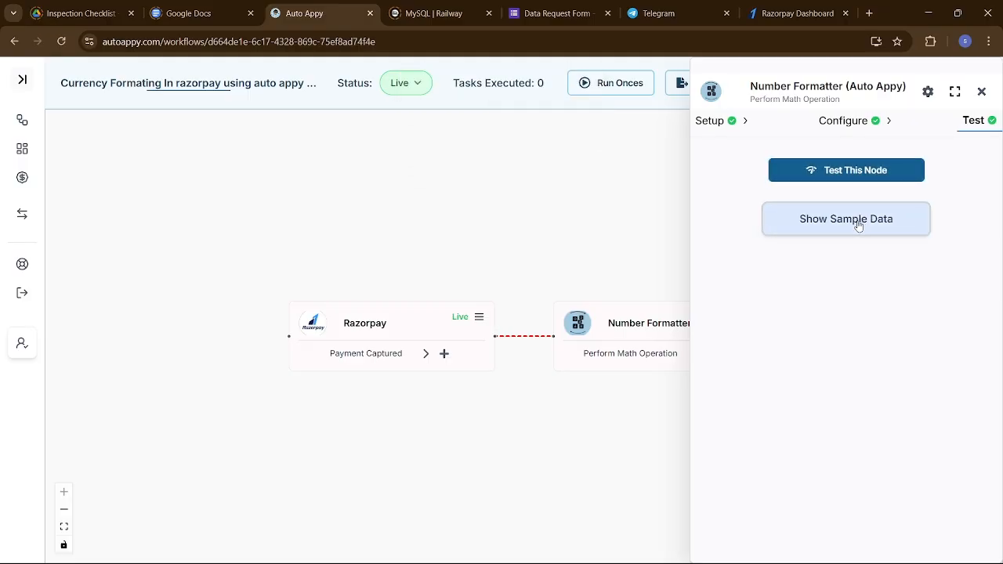
left_click(858, 223)
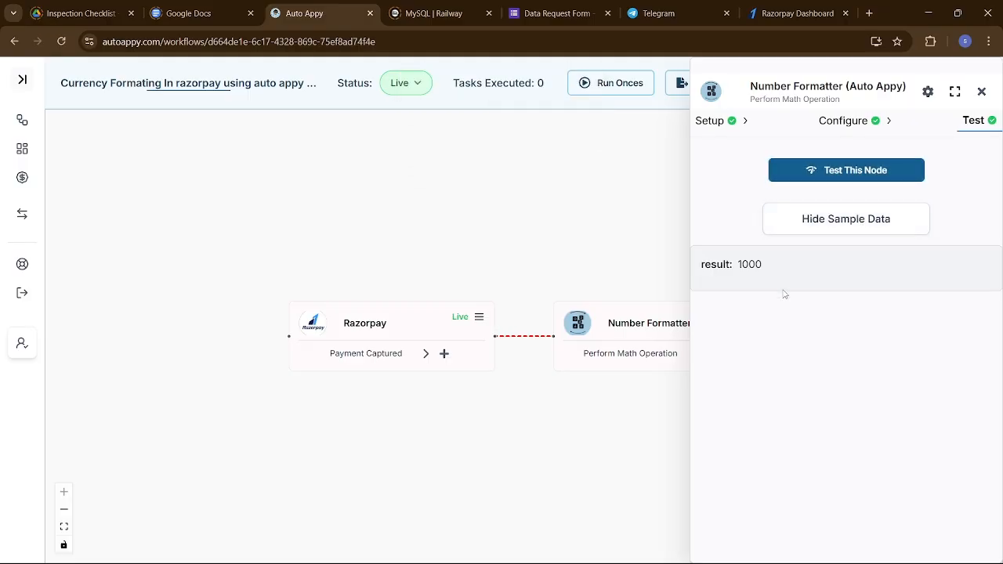